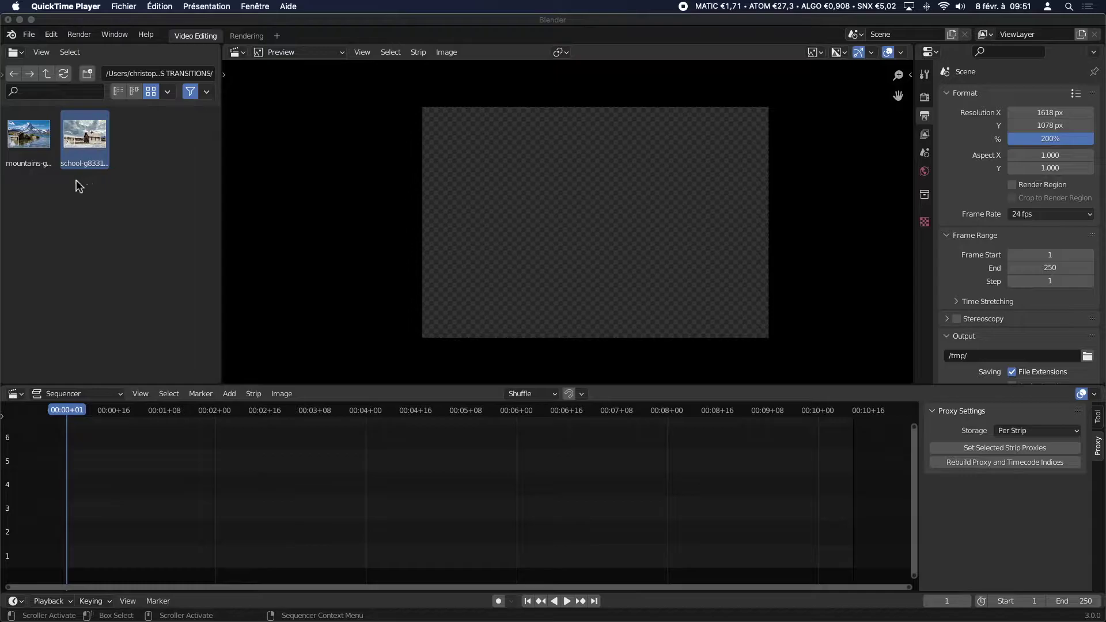
Step: Add the mountains image as a strip on channel 1, starting at the beginning of the timeline
left_click(30, 143)
left_click(87, 135)
left_click(20, 140)
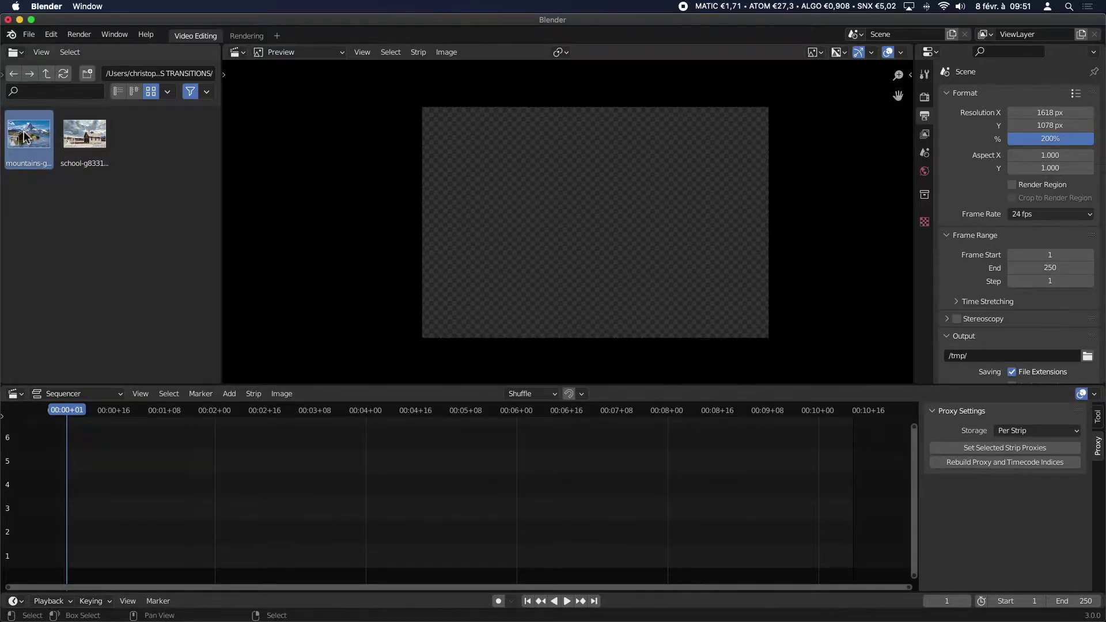
left_click_drag(22, 137, 99, 498)
scroll(295, 482, "down", 2)
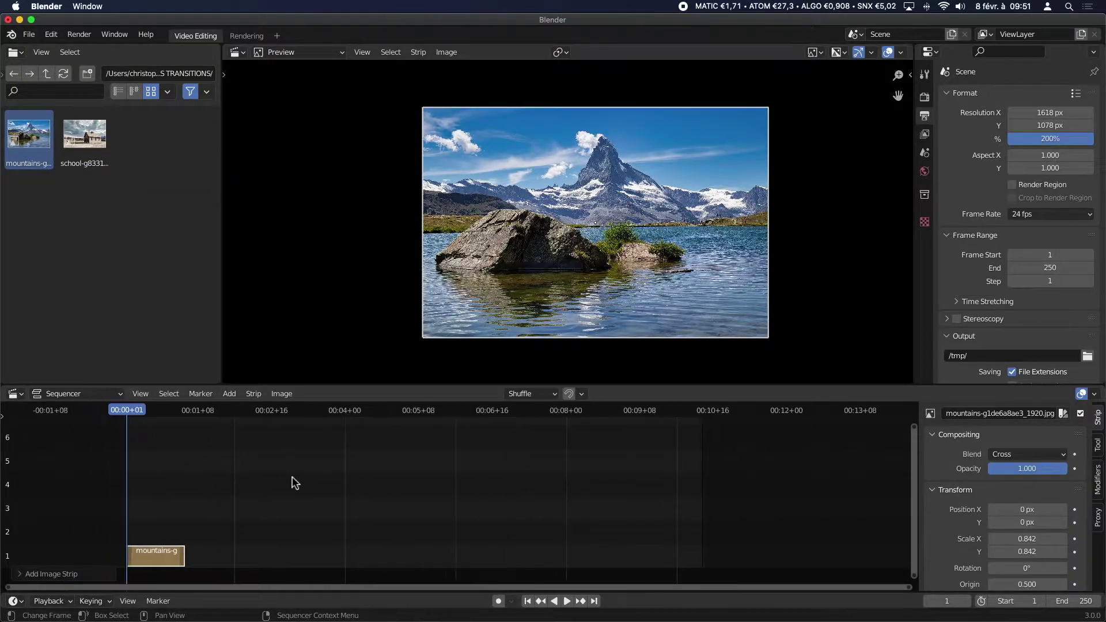
Step: Enlarge the sequencer area, add the school image on channel 1, and extend the mountains strip until it meets the school strip
left_click_drag(320, 384, 334, 315)
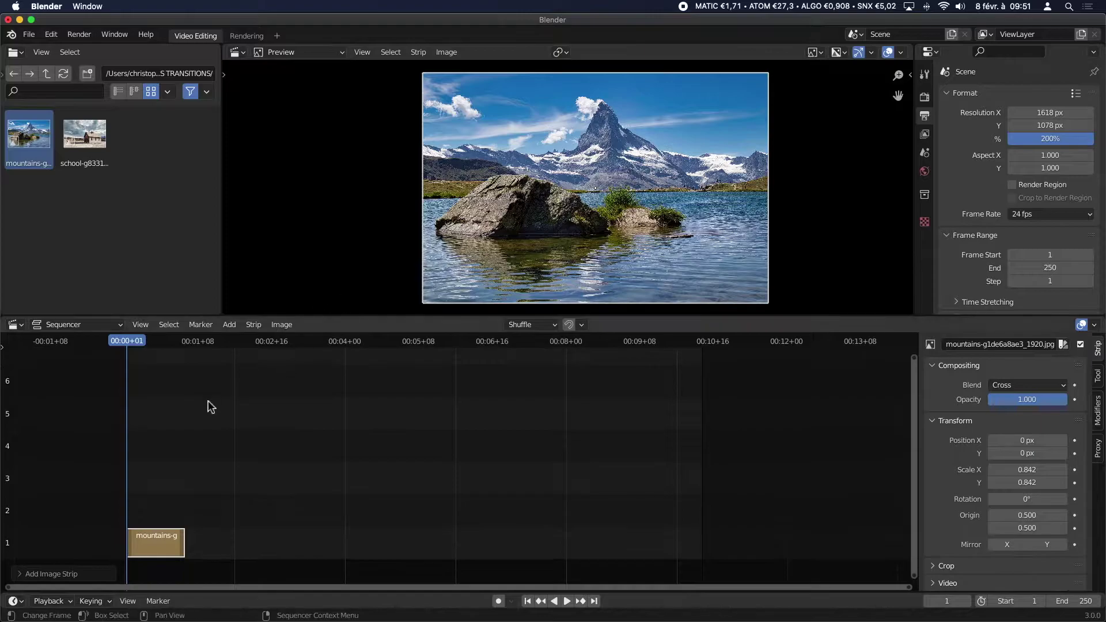
left_click_drag(85, 135, 414, 554)
left_click_drag(183, 542, 413, 553)
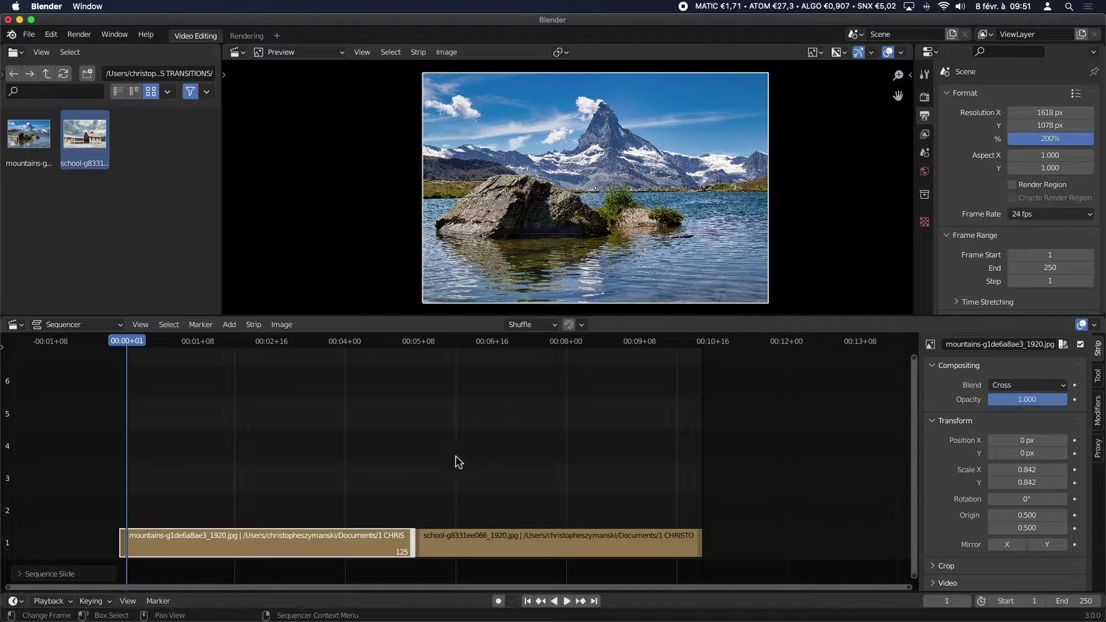
Step: Add a Fade Out to the mountains strip
left_click_drag(129, 342, 328, 410)
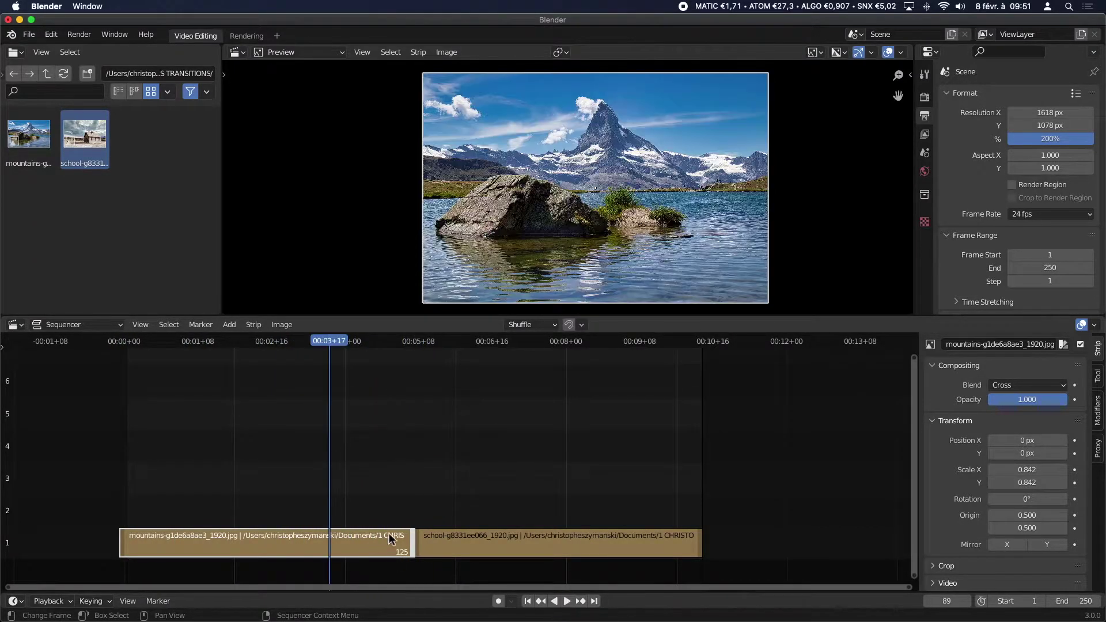
left_click(452, 539)
left_click(323, 544)
key("shift+a")
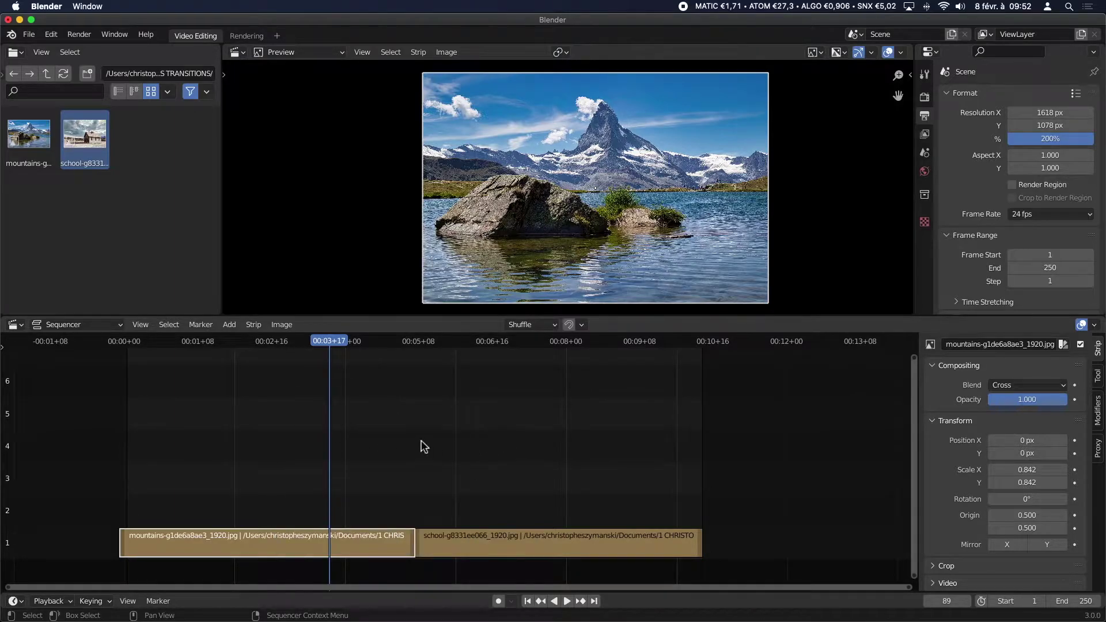
key("shift+a")
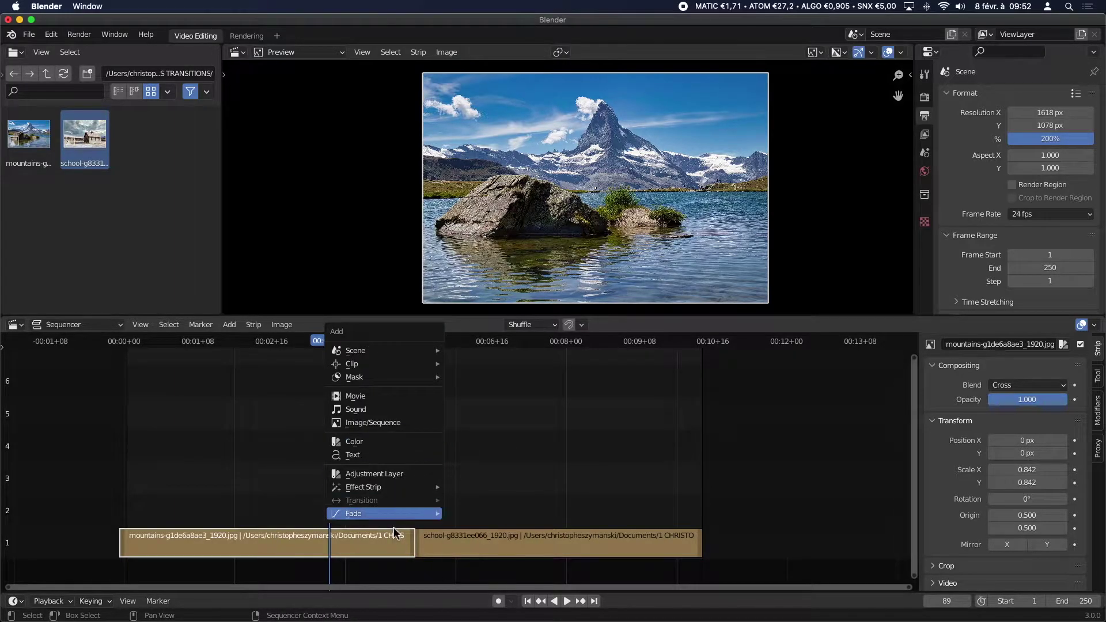
mouse_move(400, 515)
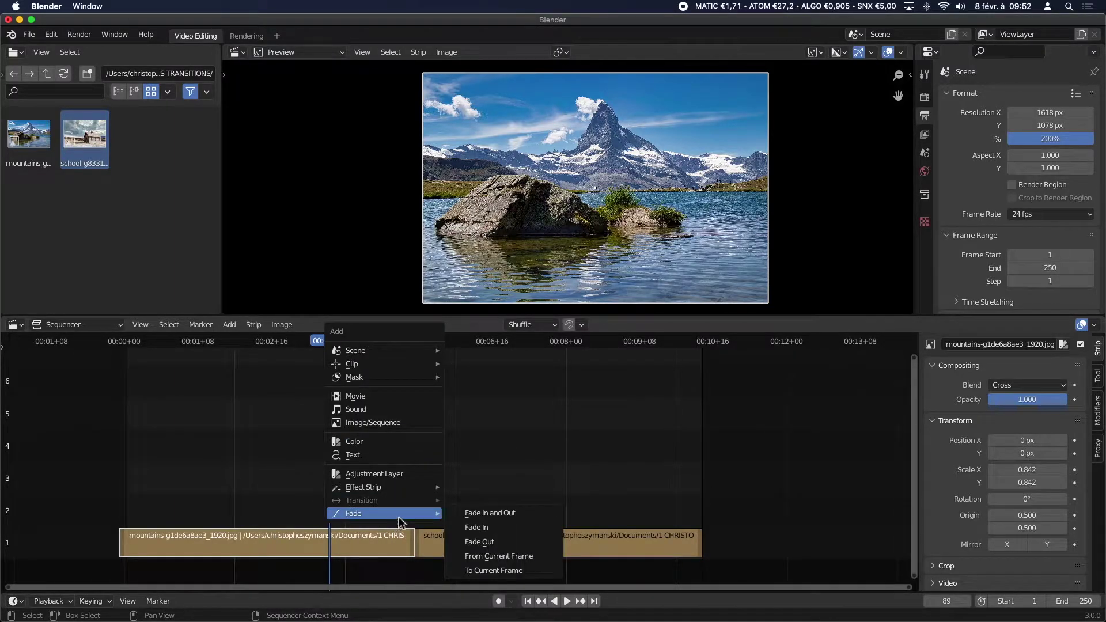
left_click(493, 542)
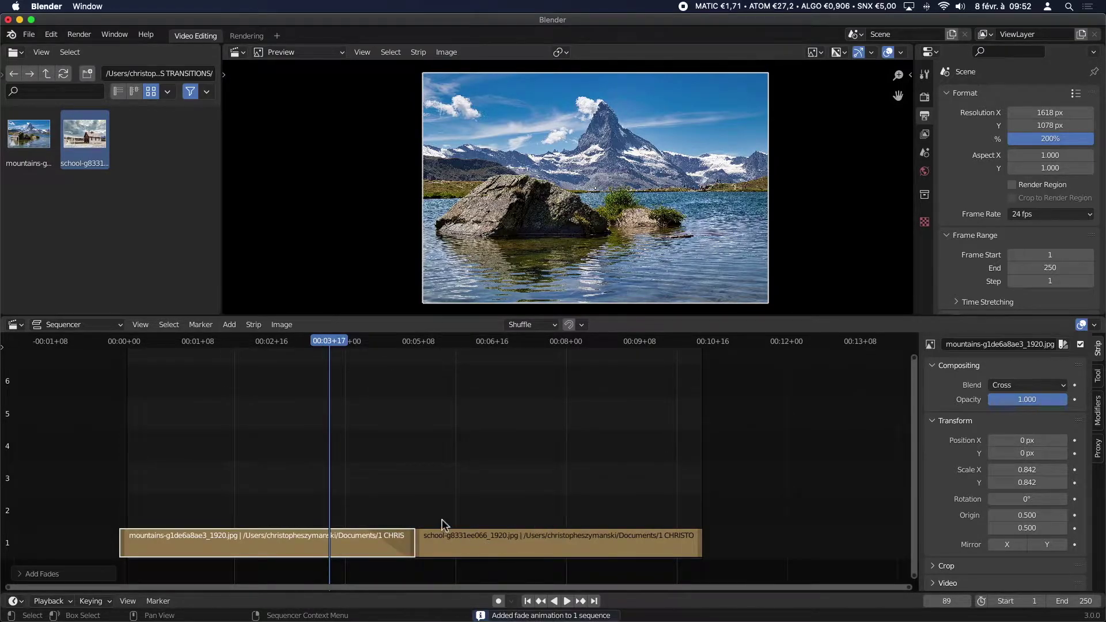
Step: Add a Fade In to the school strip
left_click(454, 542)
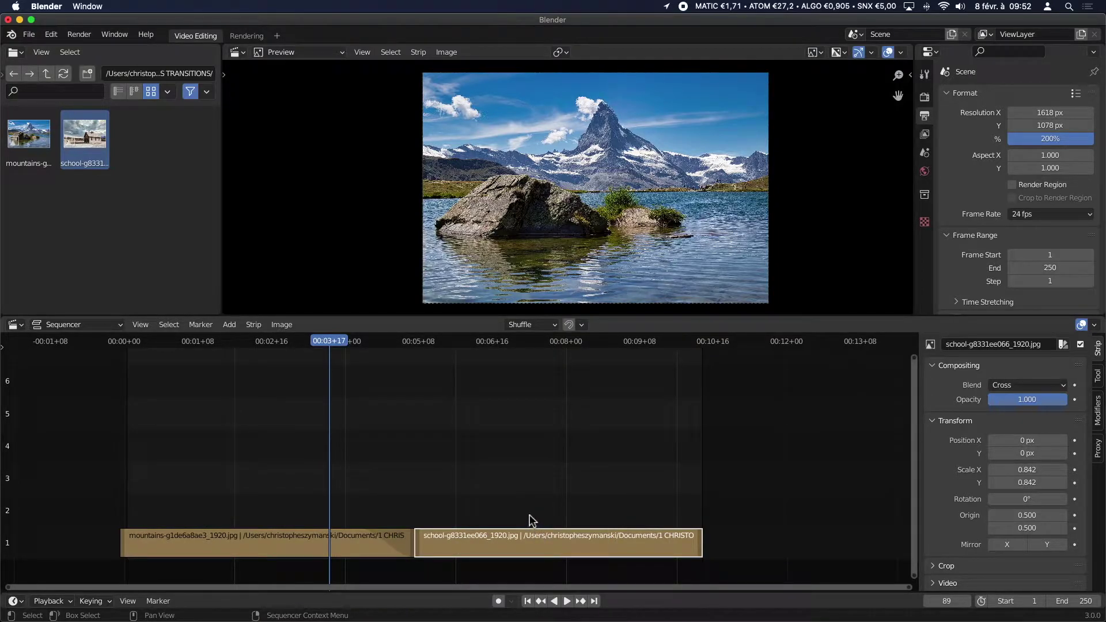
key("shift+a")
mouse_move(530, 516)
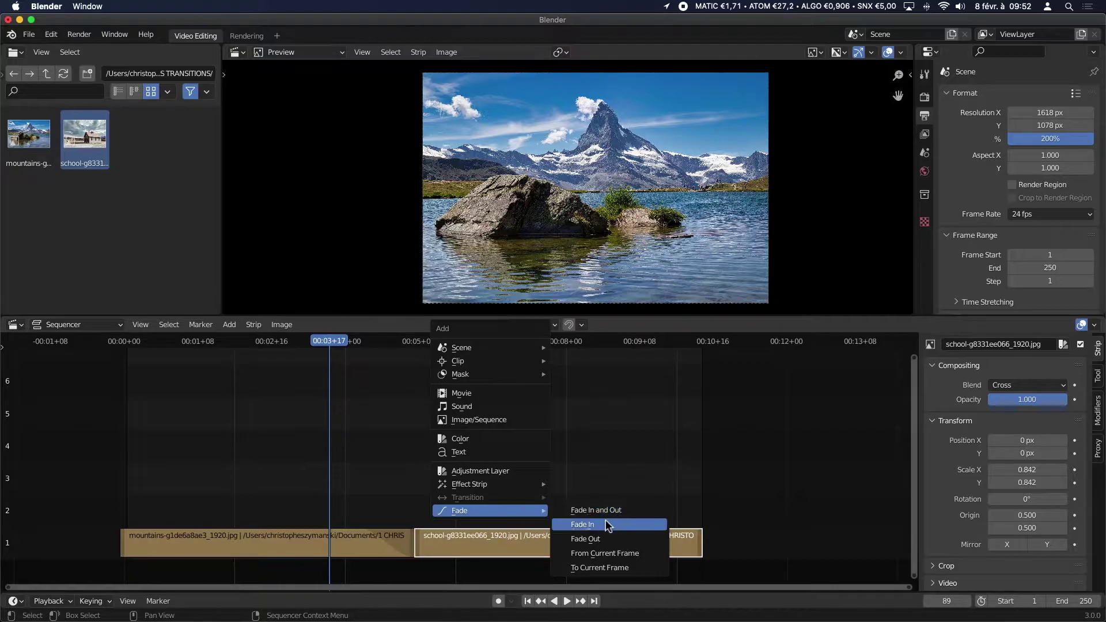
left_click(599, 526)
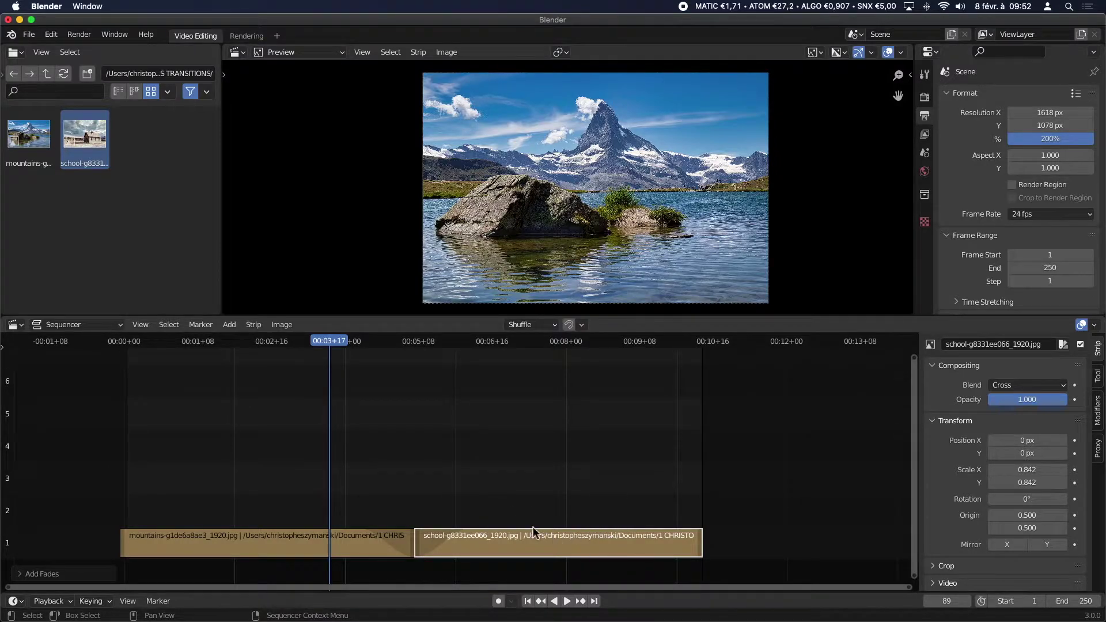
Step: Replace the school strip's fade with Fade In and Out
key("shift+a")
mouse_move(496, 543)
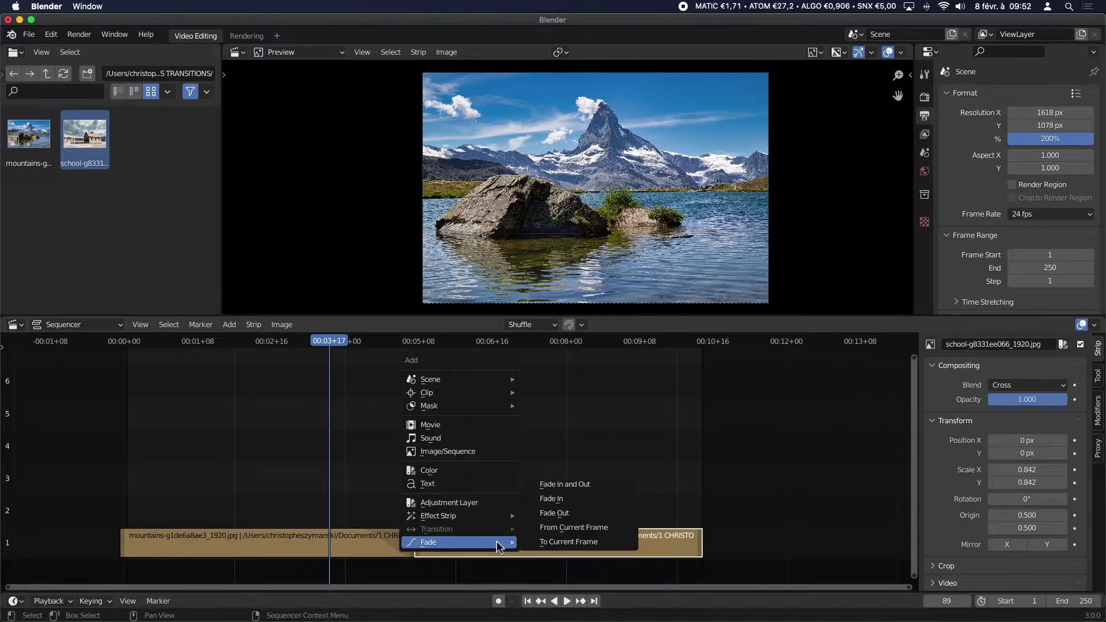
left_click(570, 488)
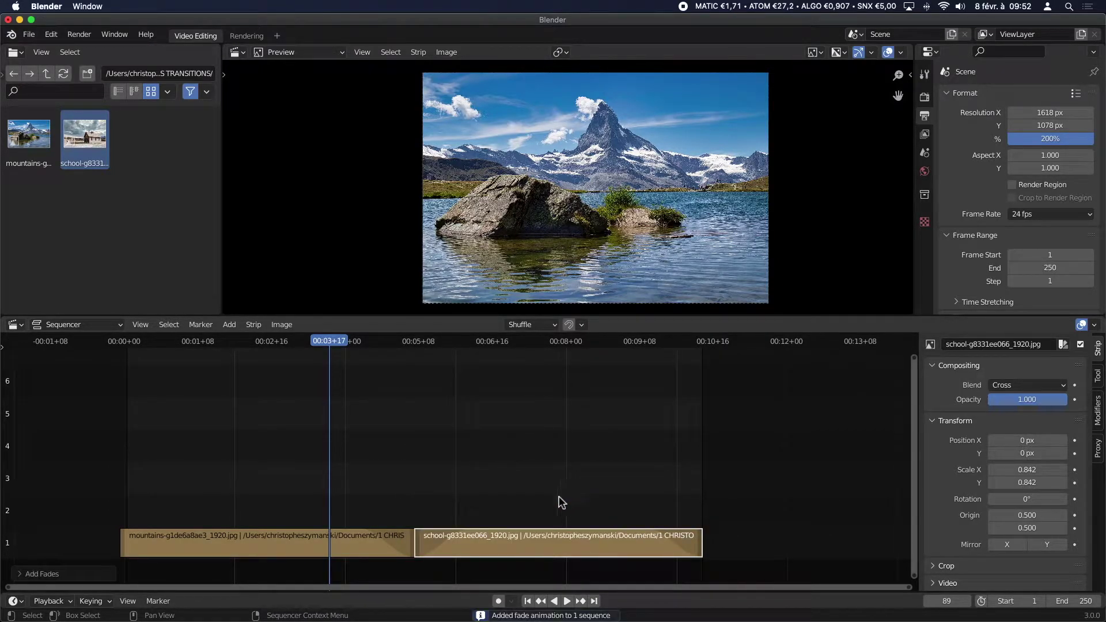
Step: Scrub through the end of the mountains strip to preview its fade-out and the changing opacity value
left_click_drag(346, 341, 334, 369)
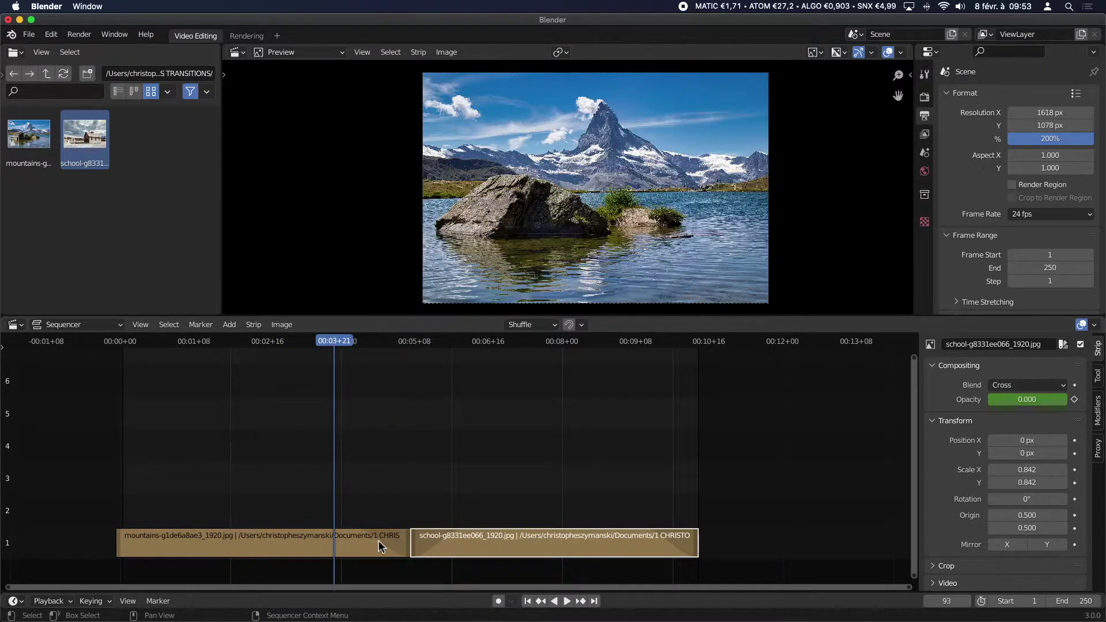
left_click(380, 540)
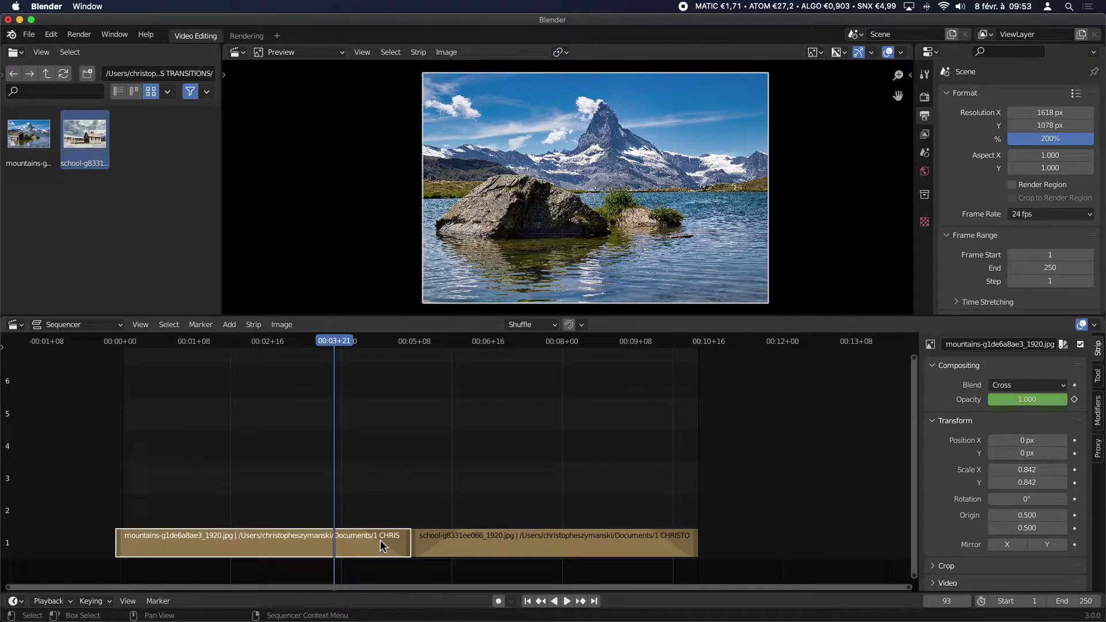
mouse_move(336, 343)
left_mouse_down()
mouse_move(279, 341)
mouse_move(358, 344)
mouse_move(308, 341)
mouse_move(321, 344)
left_mouse_up()
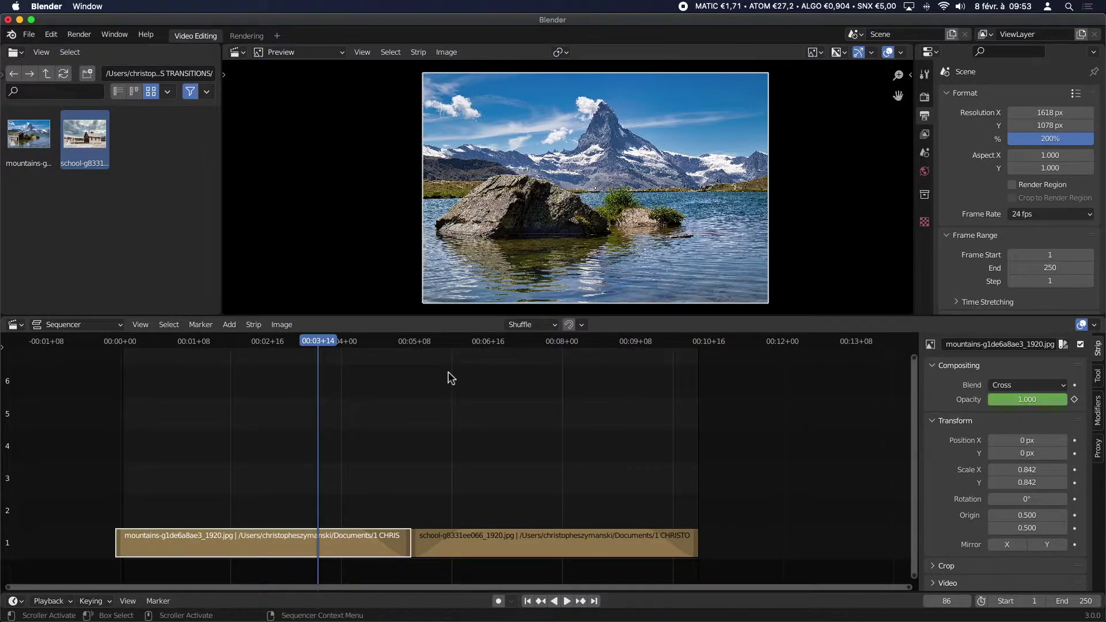
left_click_drag(318, 348, 355, 354)
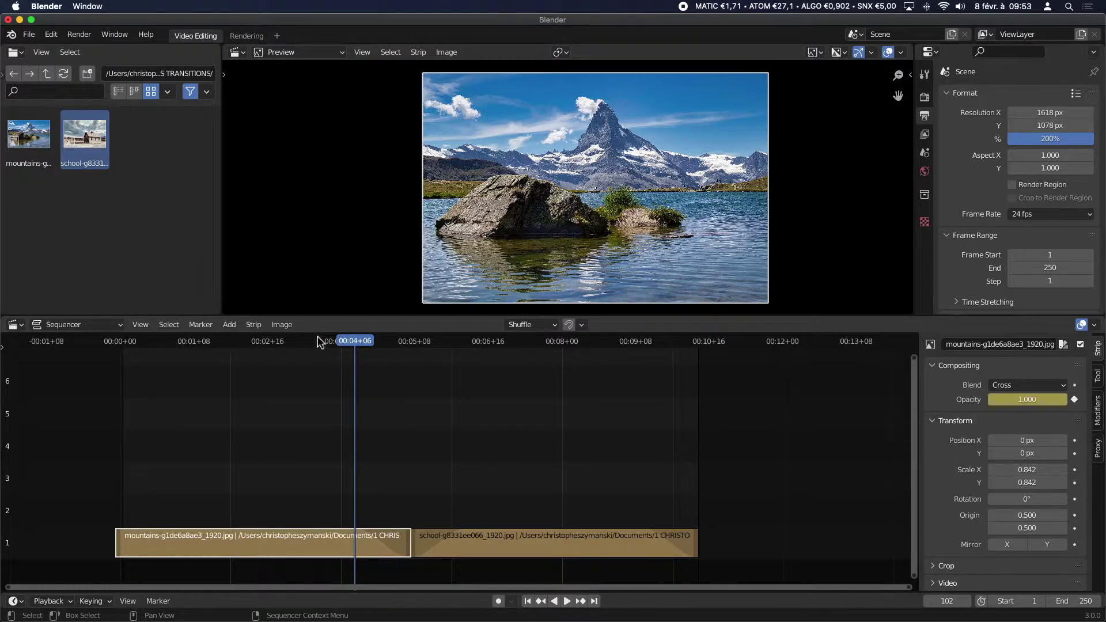
left_click_drag(354, 341, 413, 360)
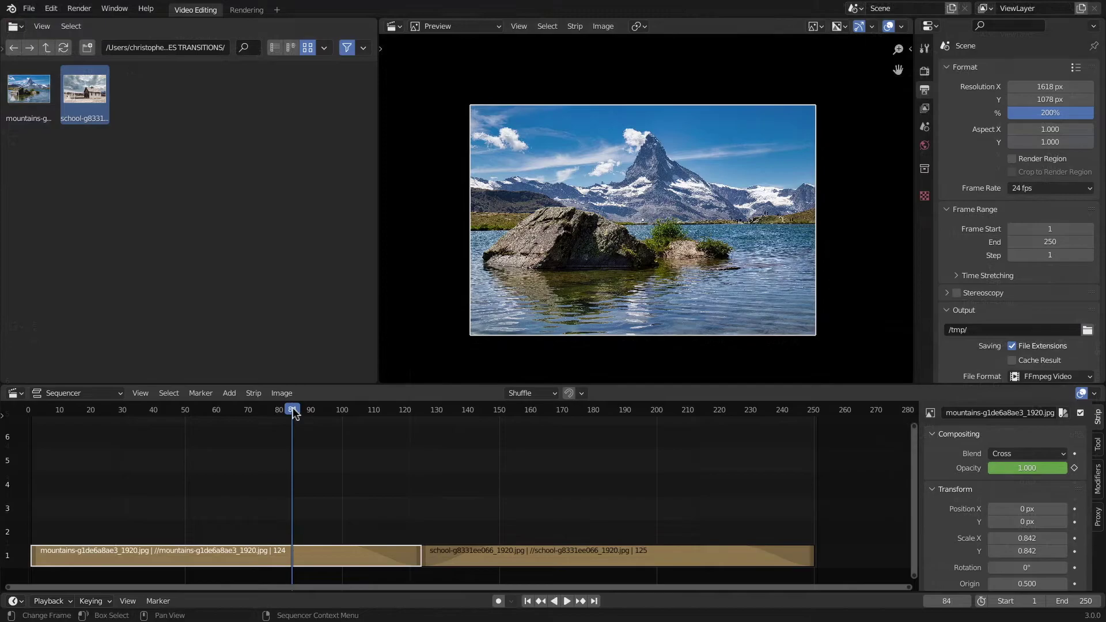
left_click_drag(291, 407, 402, 438)
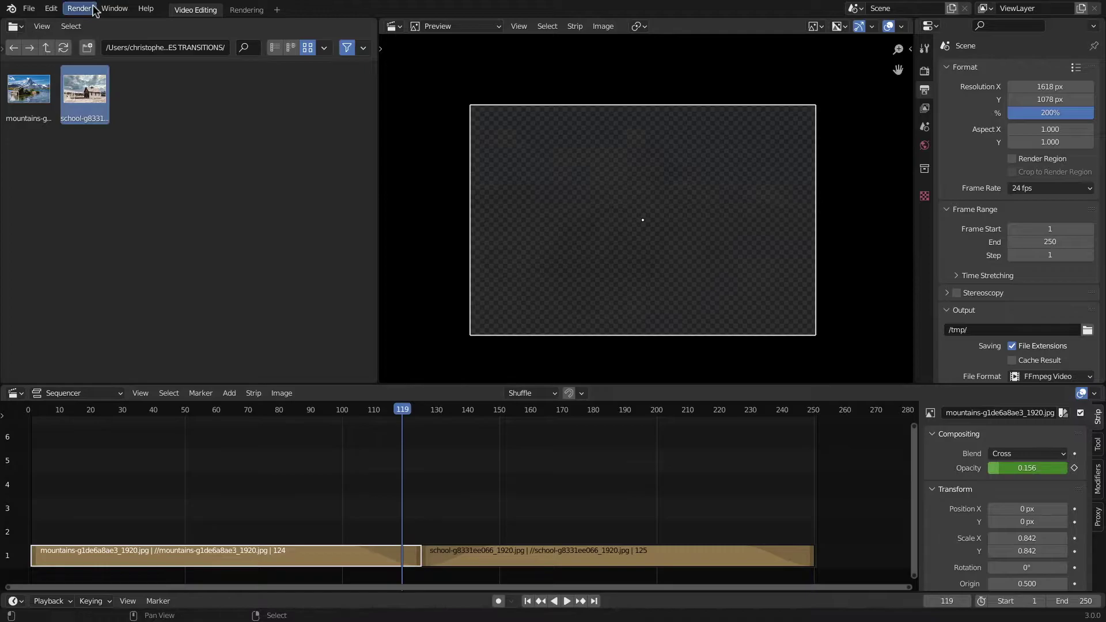
Step: Change the file browser area into a Dope Sheet editor showing the strips' opacity keyframes
left_click(16, 27)
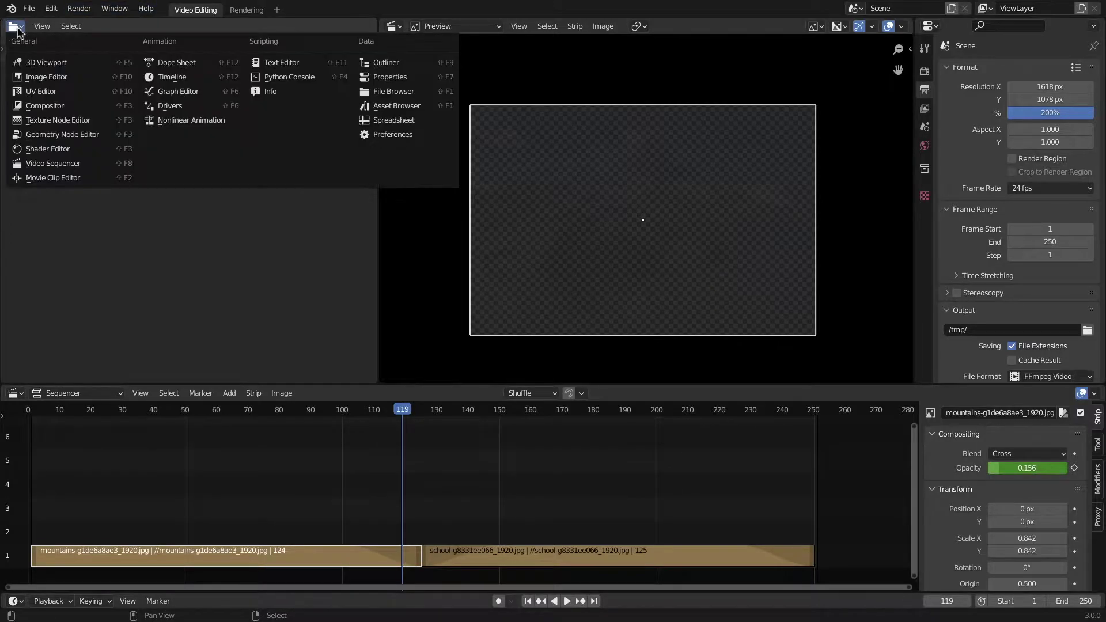
left_click(171, 64)
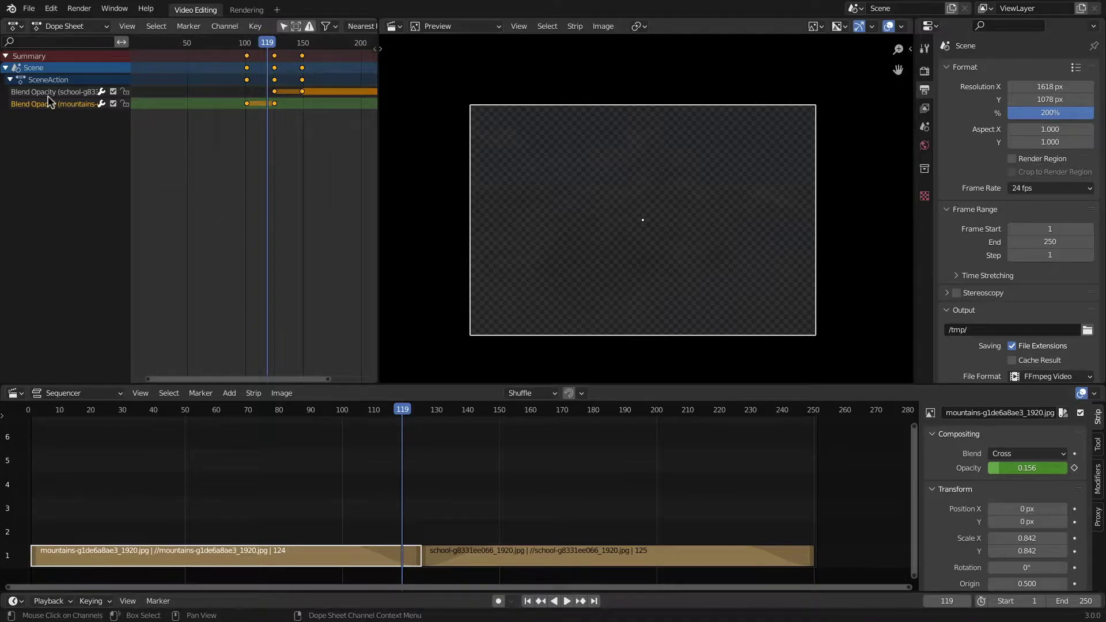
scroll(251, 121, "up", 2)
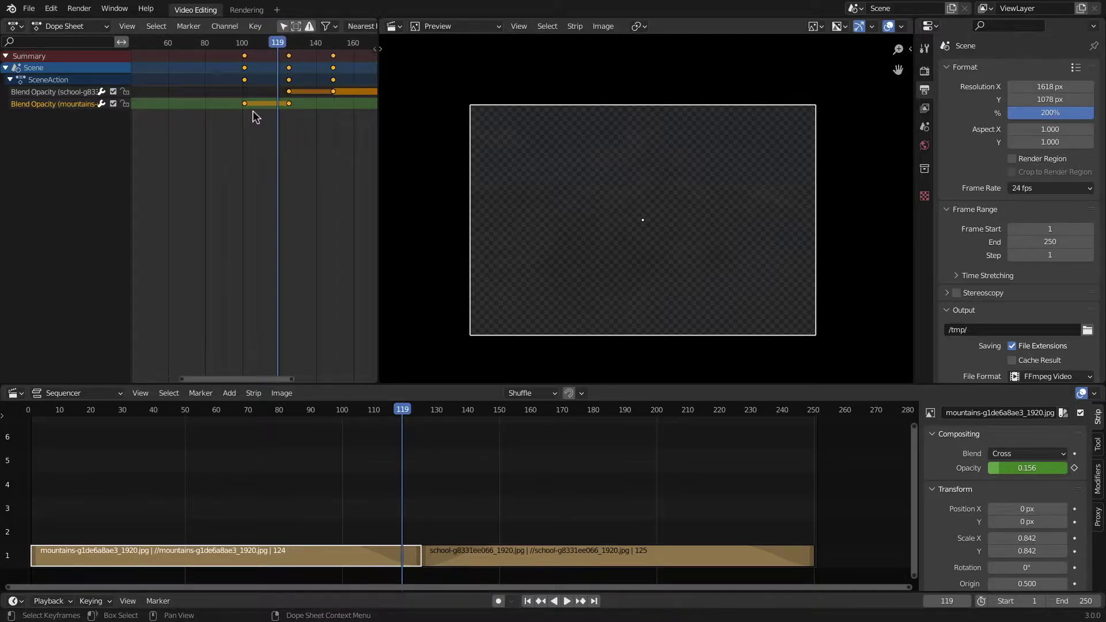
scroll(255, 117, "up", 2)
Step: Examine the opacity keyframes of the mountains strip at frames 101 and 125 and of the school strip at frames 125 and 149
left_click(397, 412)
left_click_drag(398, 412, 346, 410)
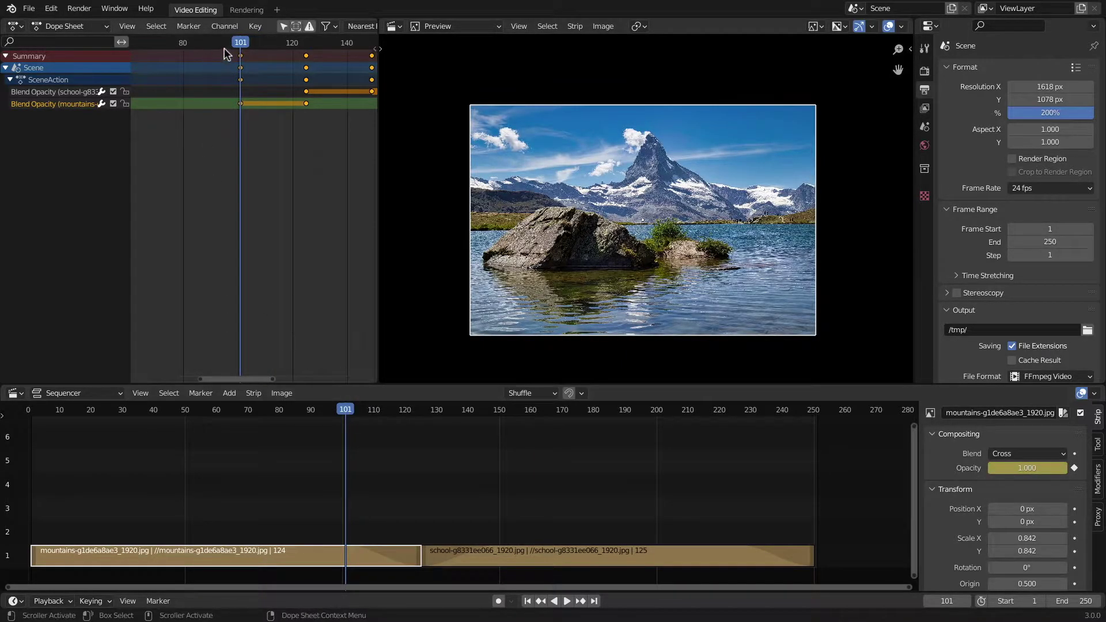
left_click_drag(242, 47, 305, 55)
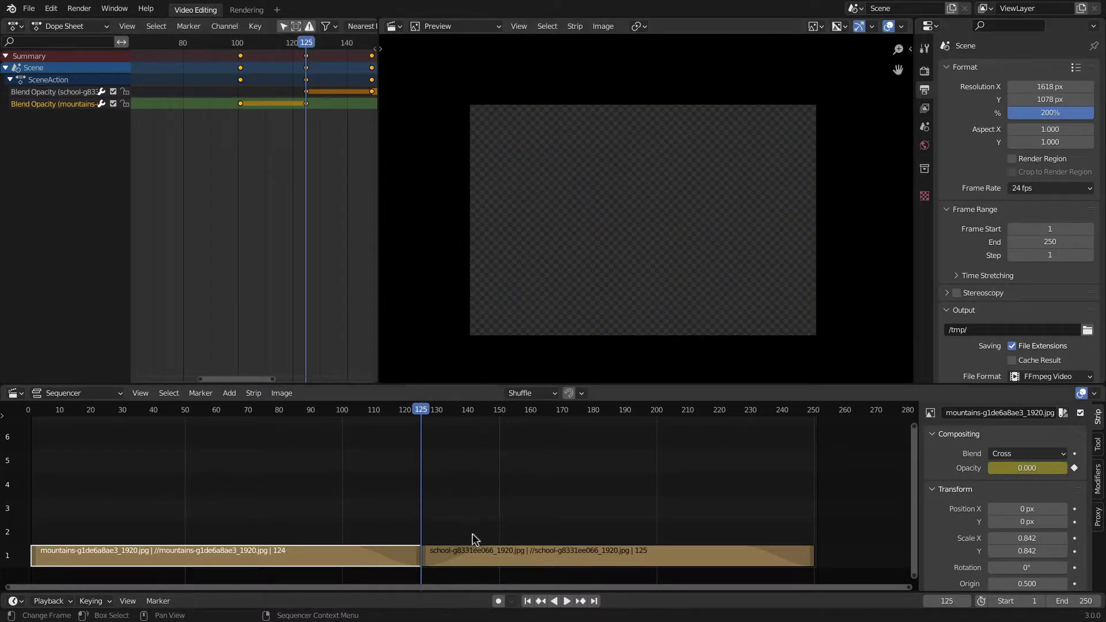
left_click(475, 552)
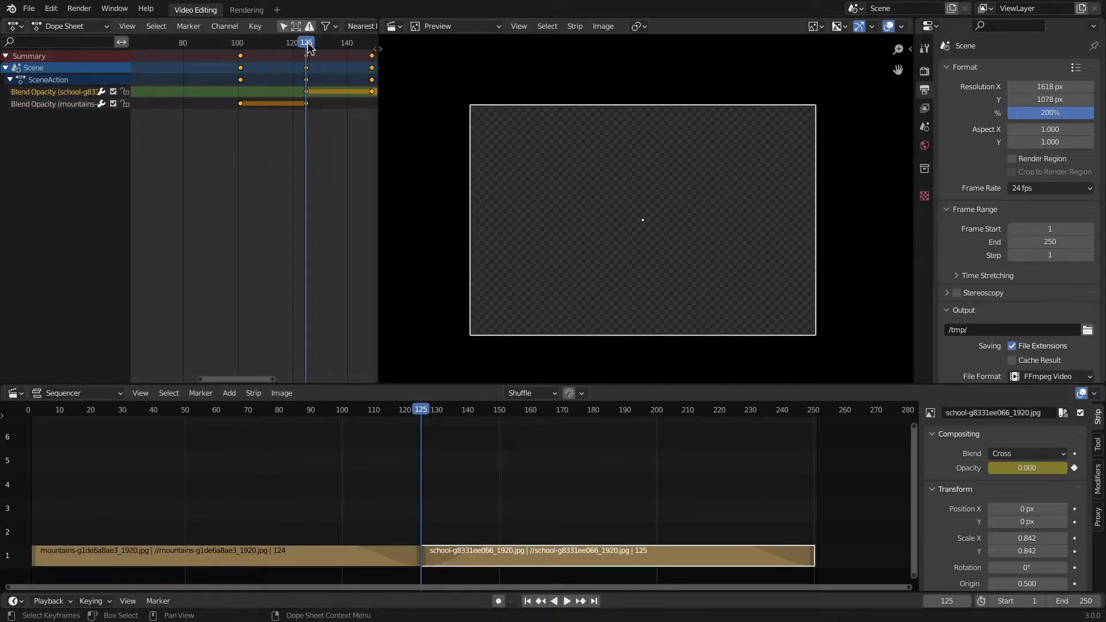
left_click_drag(309, 48, 373, 58)
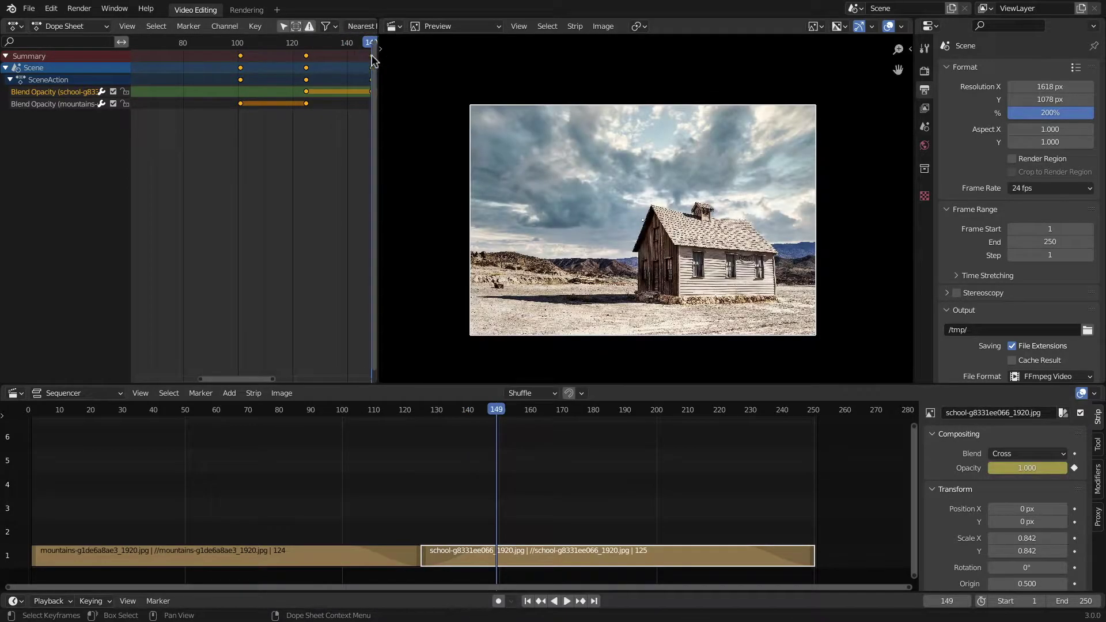
Step: Lengthen the mountains strip's fade-out by moving its opacity keyframe at frame 101 back to about frame 80
left_click(286, 170)
middle_click_drag(262, 170, 226, 170)
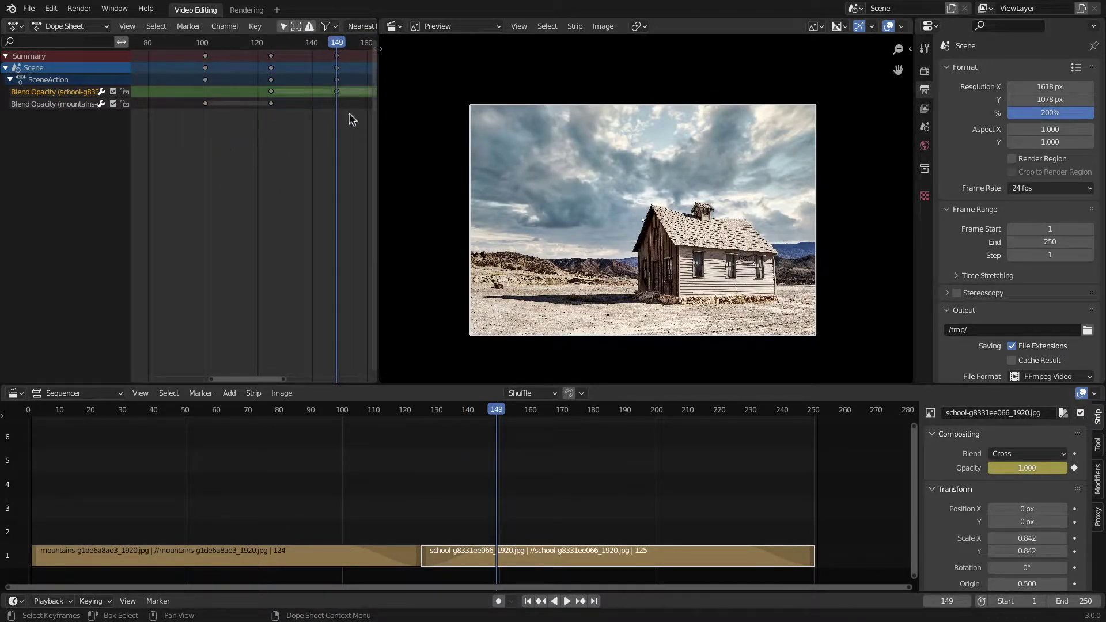
middle_click_drag(304, 93, 331, 103)
scroll(330, 104, "down", 1)
left_click(284, 556)
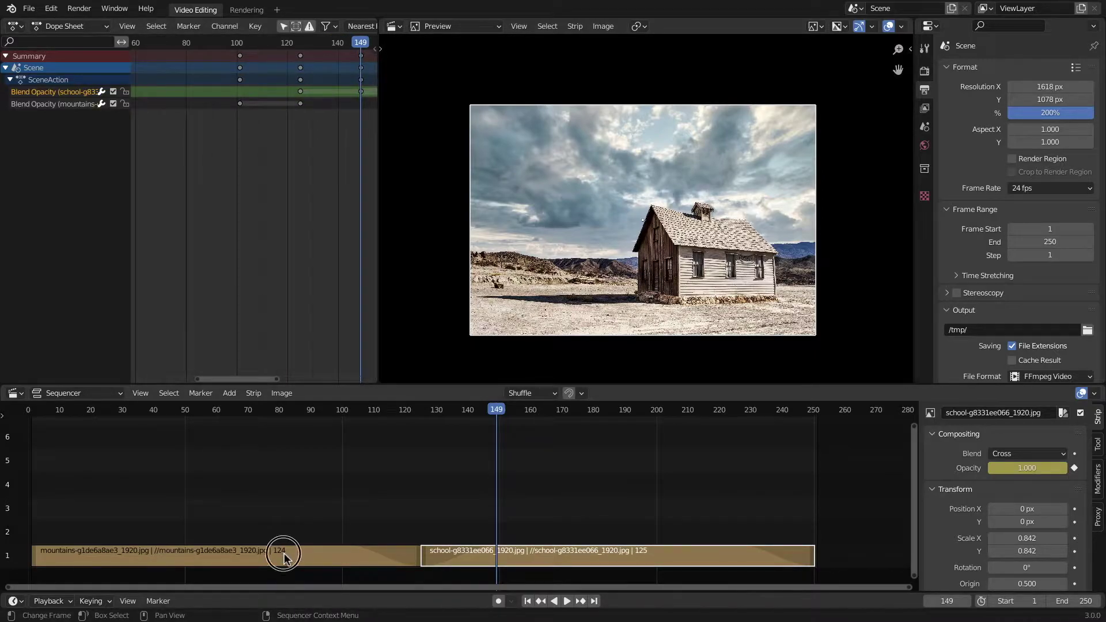
left_click(240, 104)
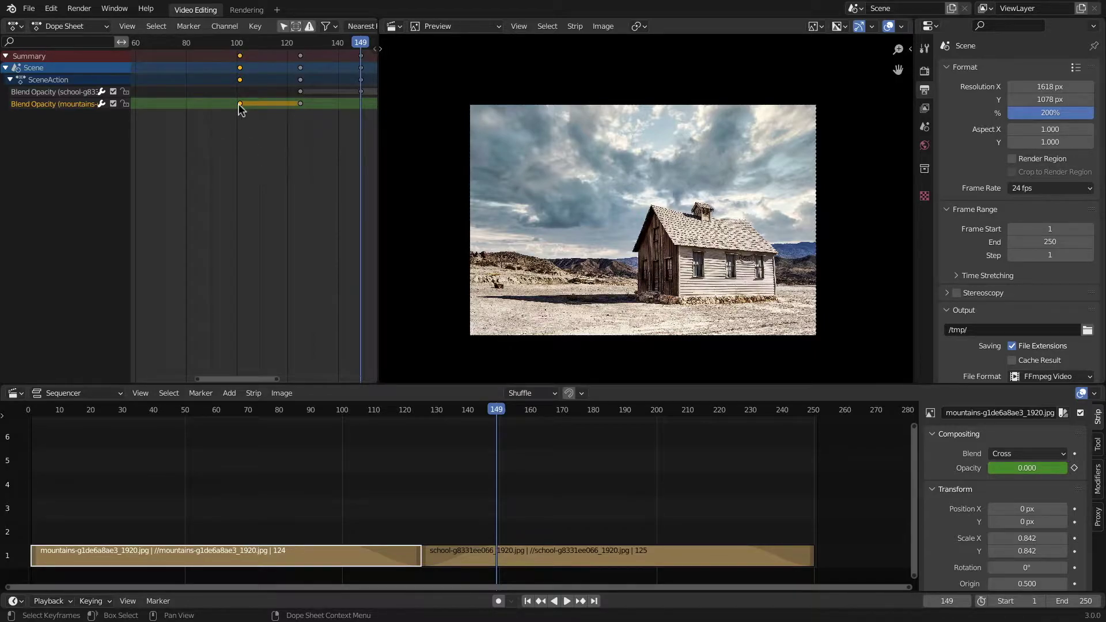
left_click(240, 42)
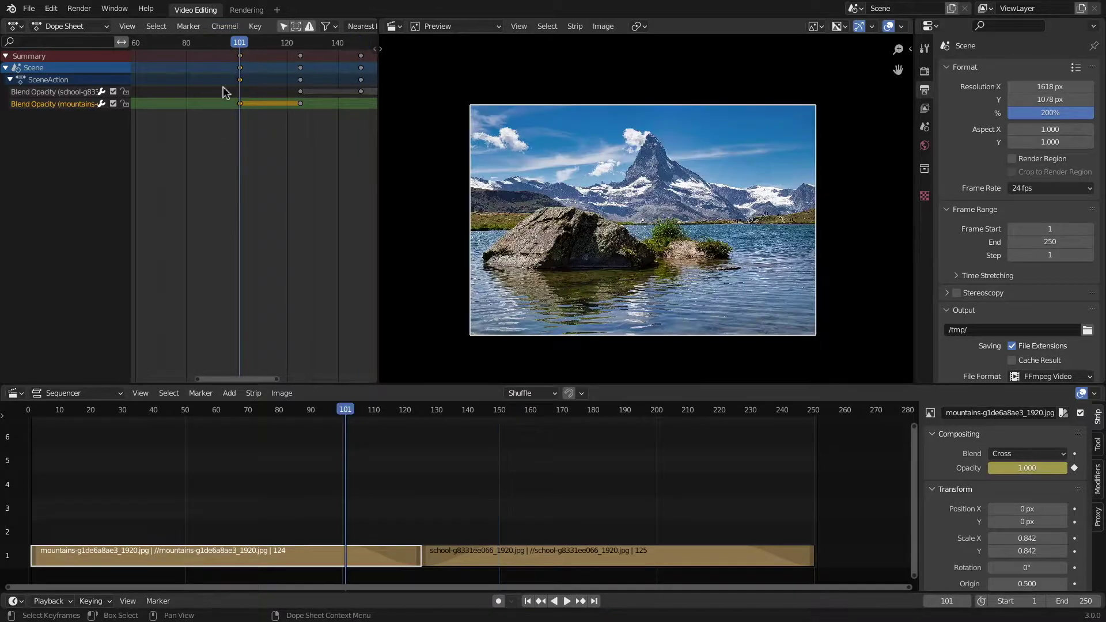
key("g")
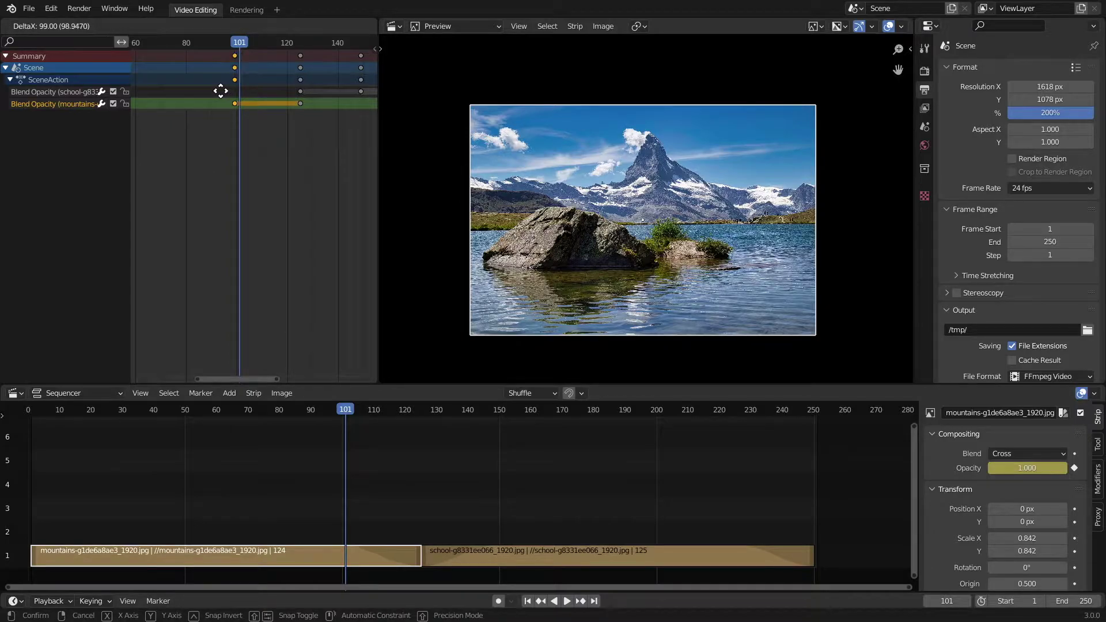
left_click(167, 91)
scroll(266, 169, "down", 2)
scroll(266, 169, "down", 1)
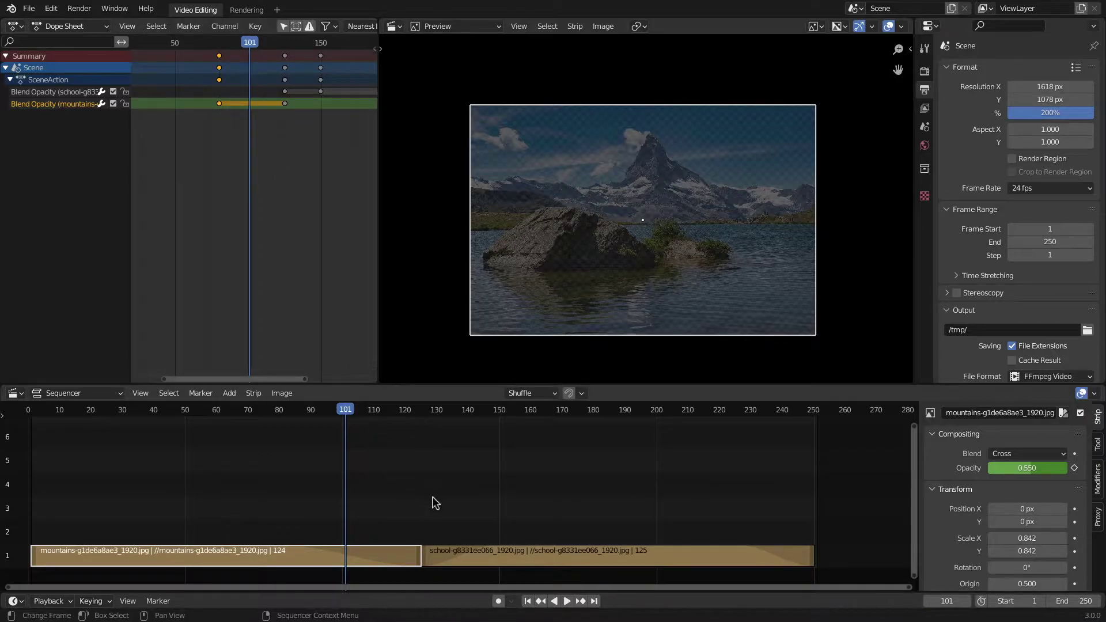
Step: Lengthen the school strip's fade-in by moving its opacity keyframe at frame 149 forward to about frame 176
left_click(455, 559)
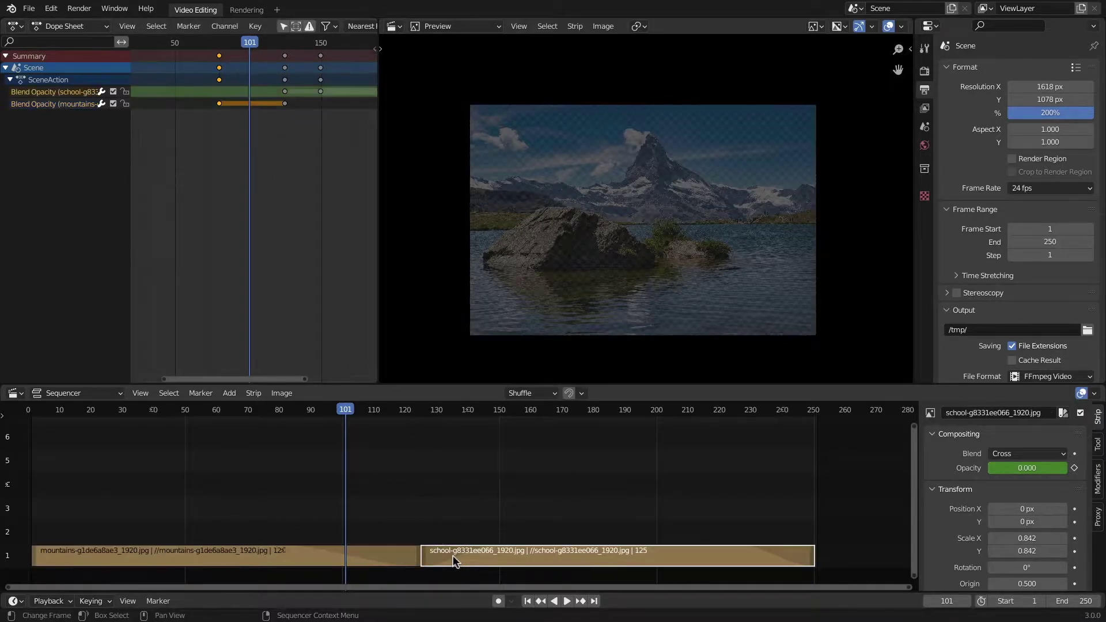
left_click(321, 91)
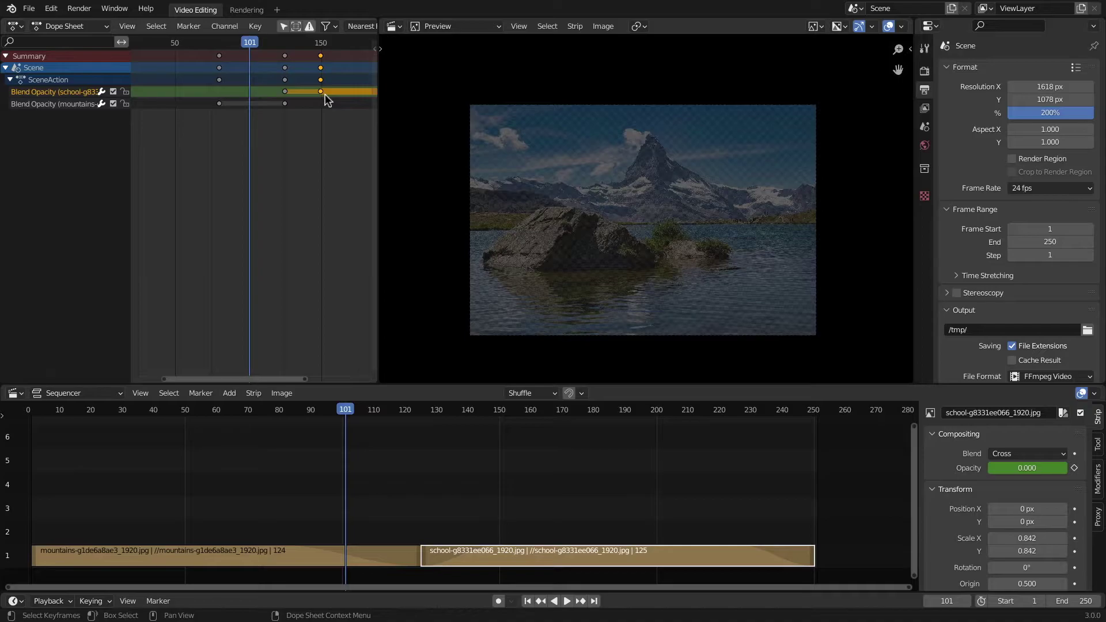
scroll(310, 142, "down", 2)
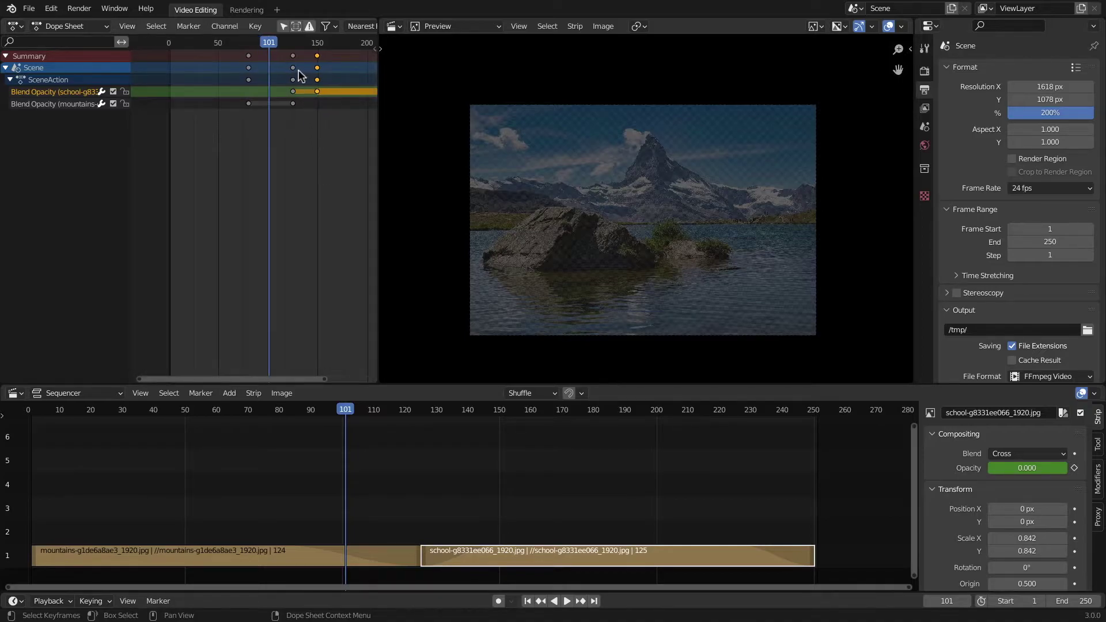
key("g")
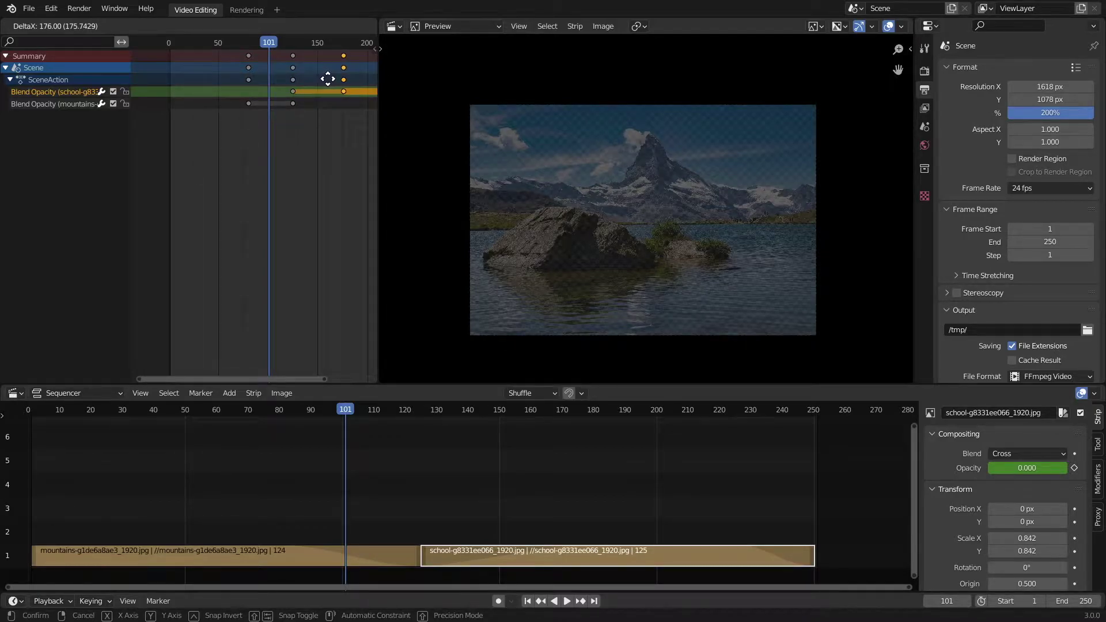
left_click(328, 79)
scroll(299, 168, "down", 3)
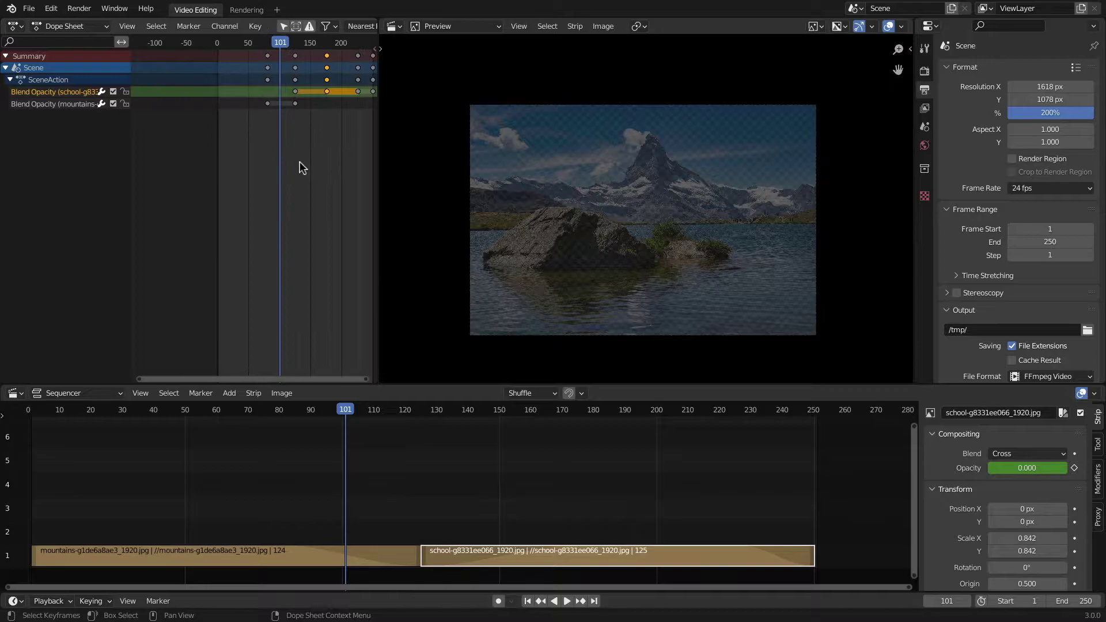
Step: Widen the Dope Sheet to show all opacity keyframes, and preview the mountains strip's fade-out around frames 111 to 113
left_click_drag(352, 417, 526, 447)
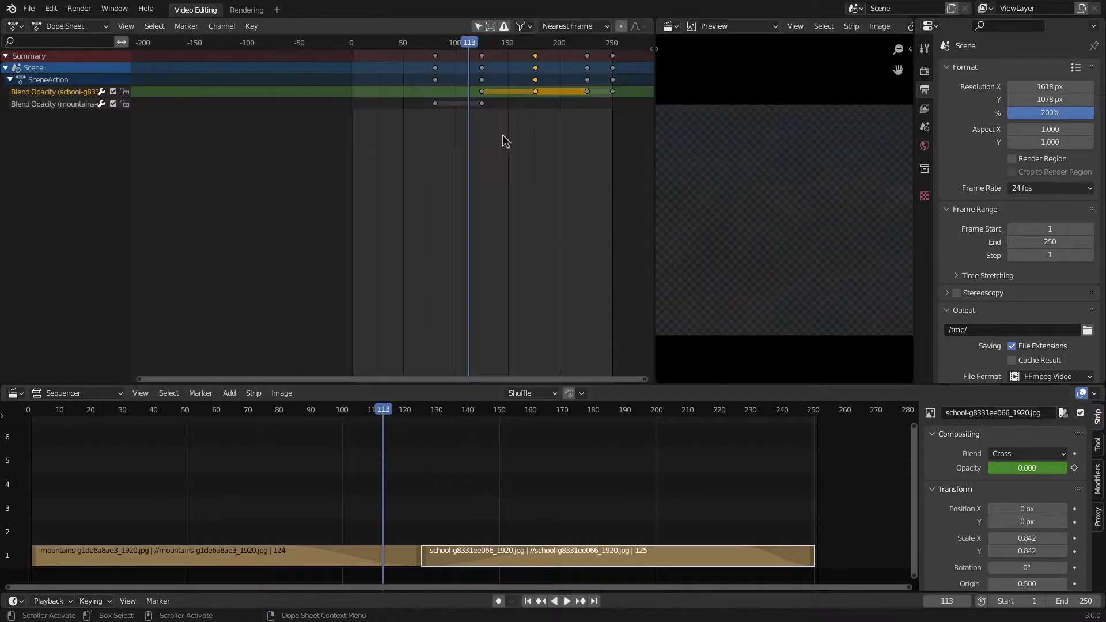
middle_click_drag(502, 141, 394, 147)
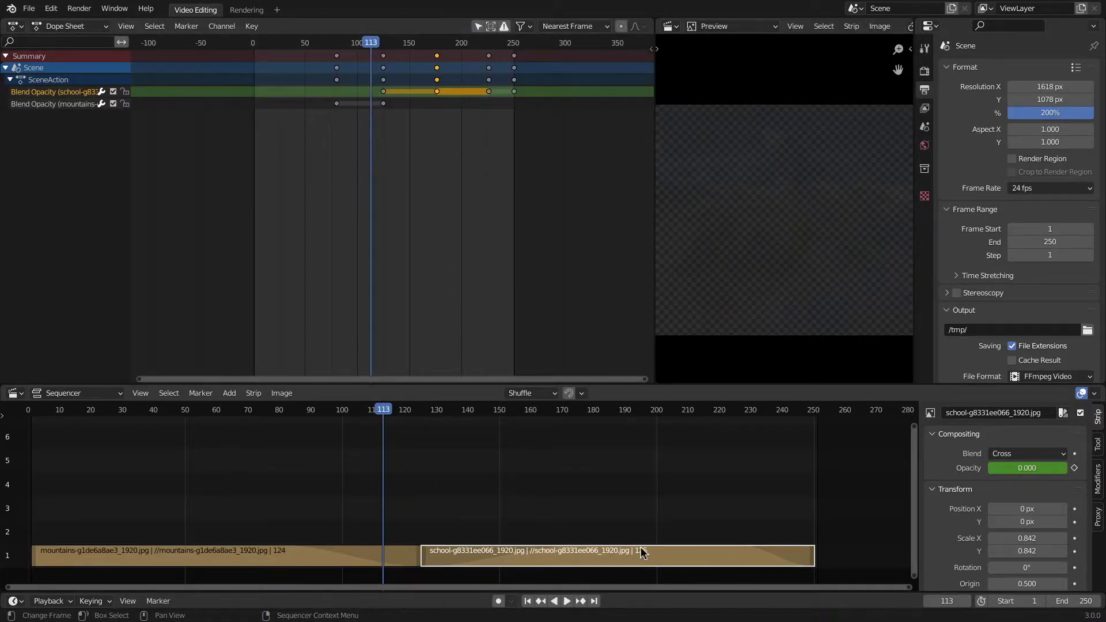
left_click_drag(383, 410, 378, 438)
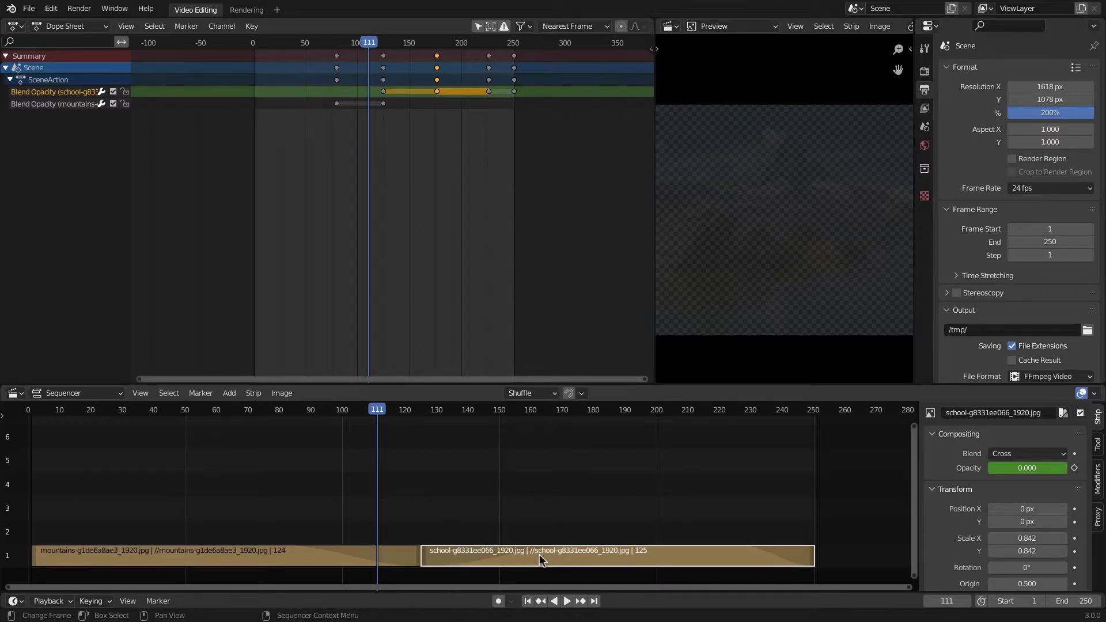
Step: Slide the school strip along channel 1 to start at about frame 170, and scrub past the mountains strip's fade-out
key("g")
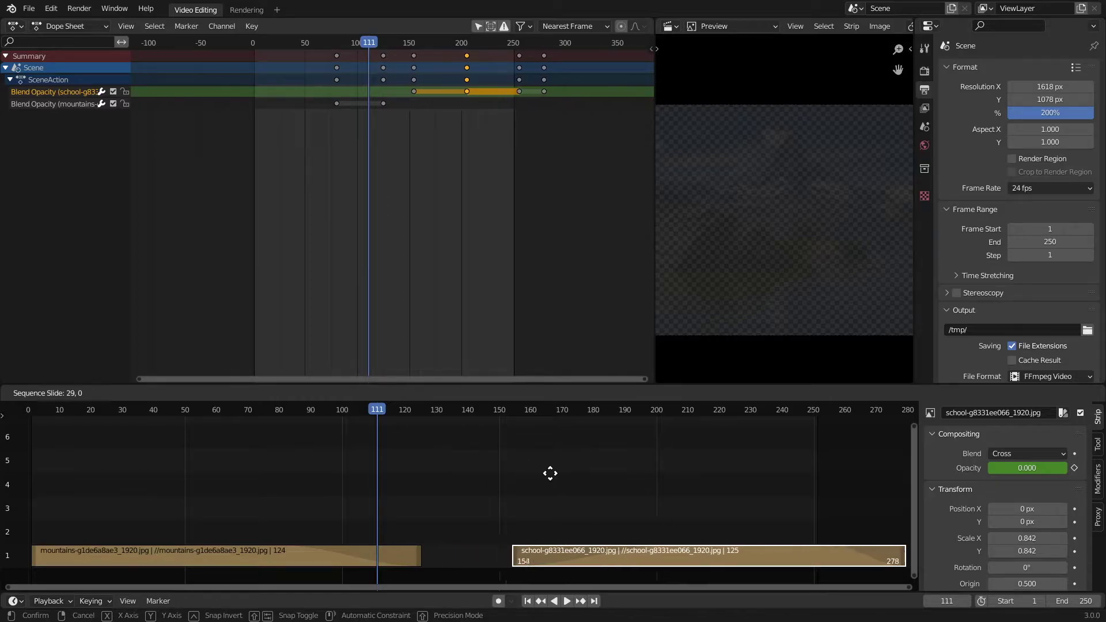
left_click_drag(519, 477, 660, 483)
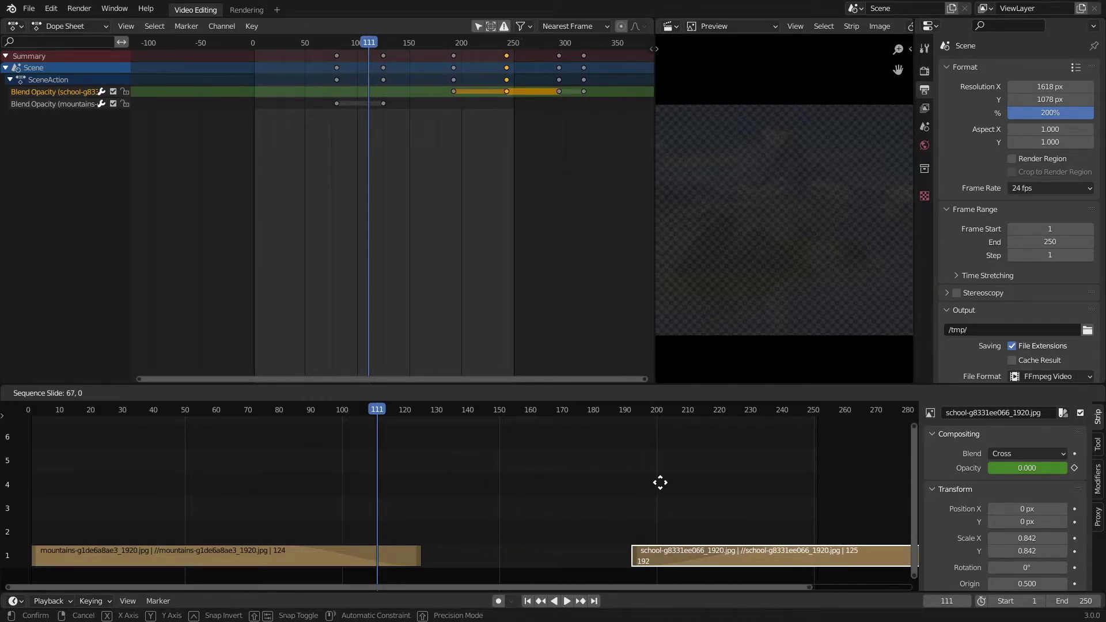
key("g")
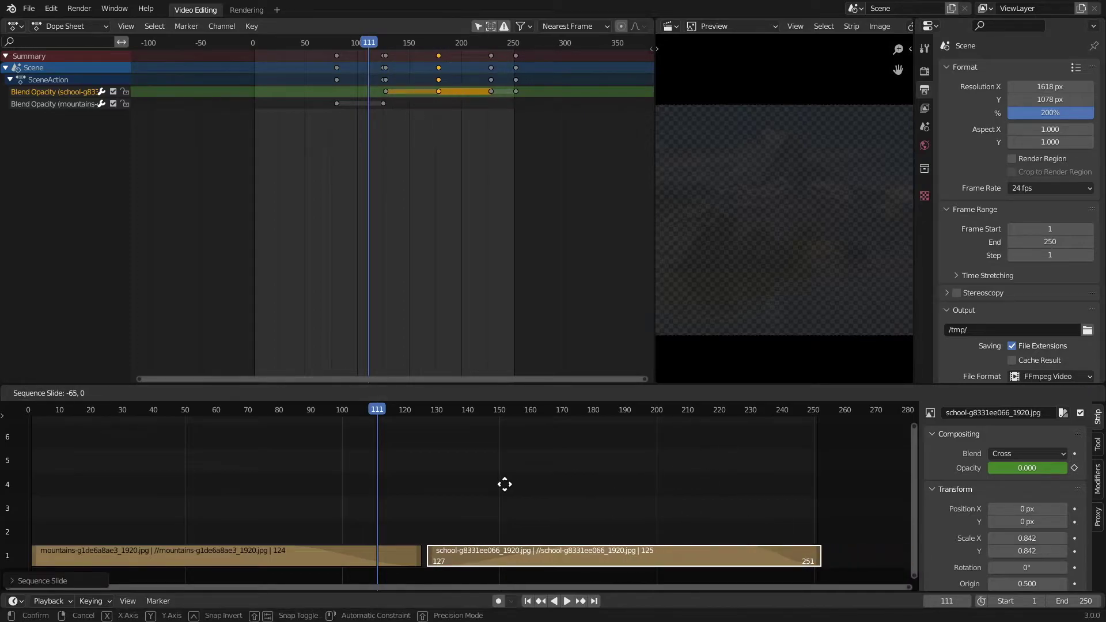
left_click(505, 484)
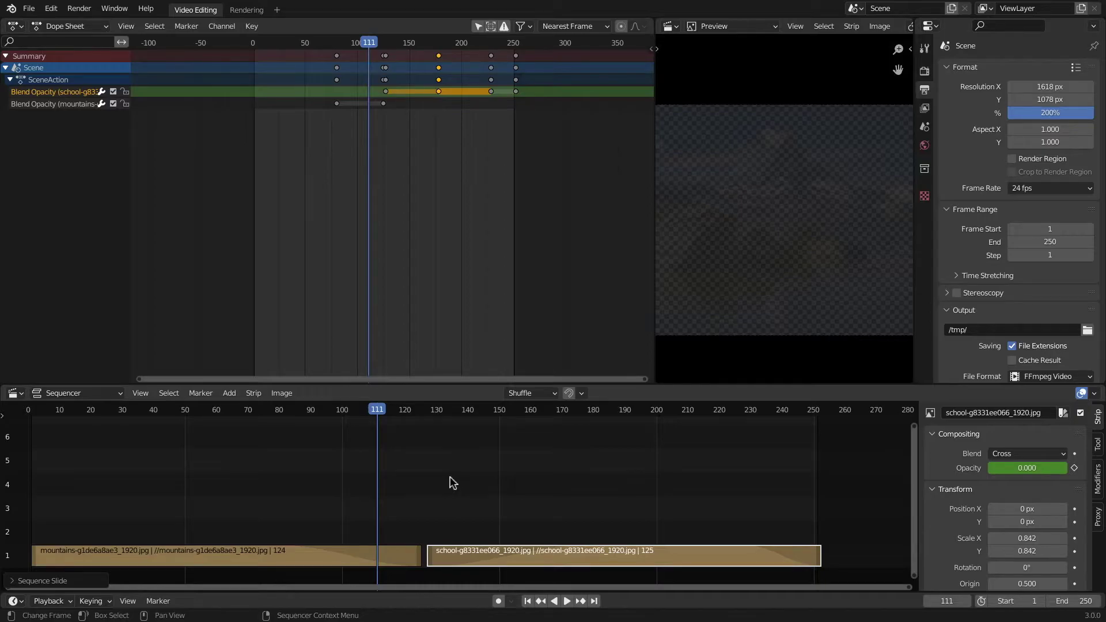
key("g")
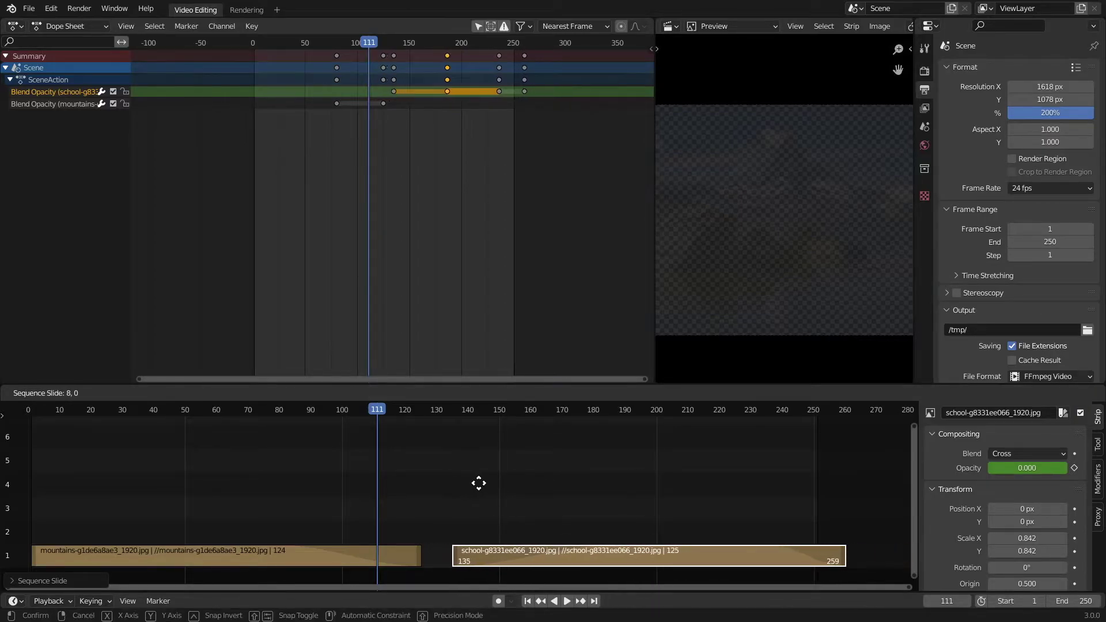
left_click(588, 491)
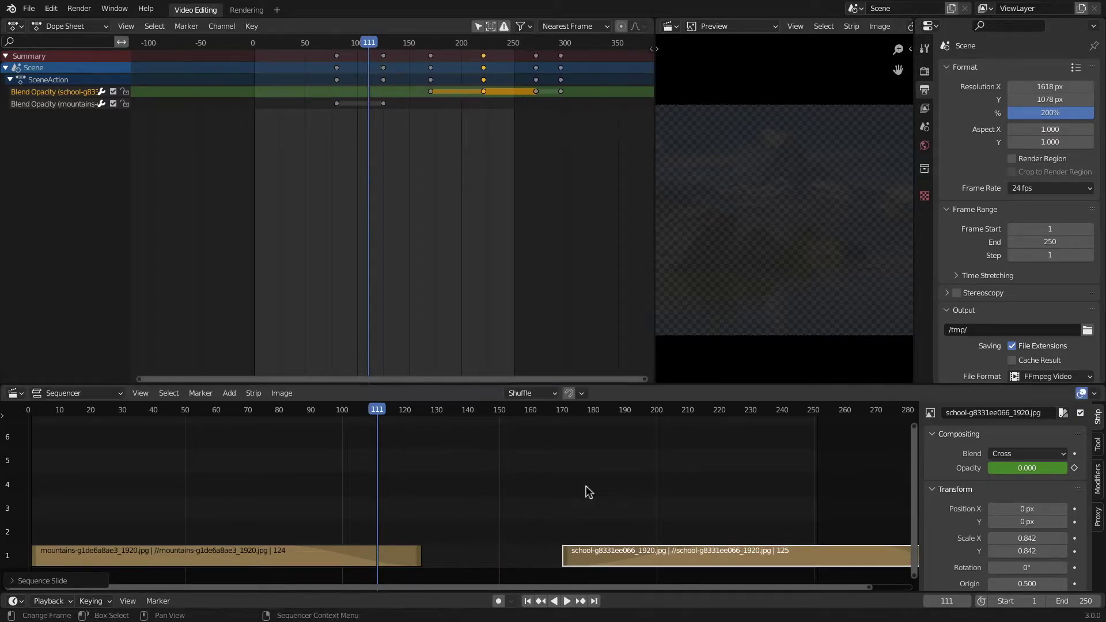
left_click_drag(383, 411, 424, 426)
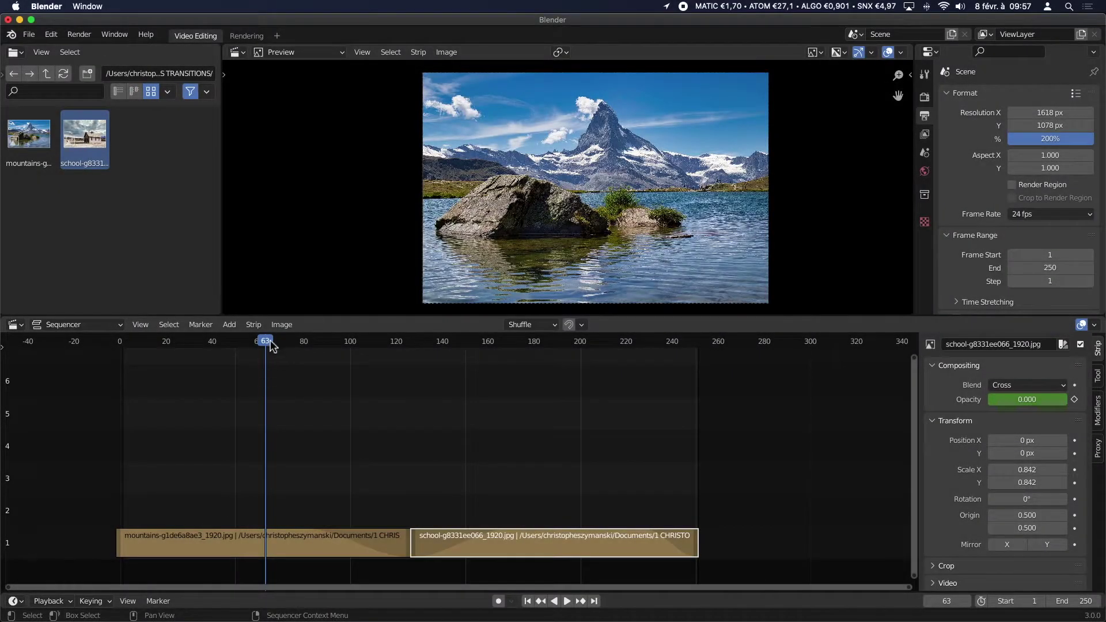
Step: Add a color strip at frame 106 above the two image strips, and slide it to start at about frame 112
left_click_drag(271, 346, 326, 348)
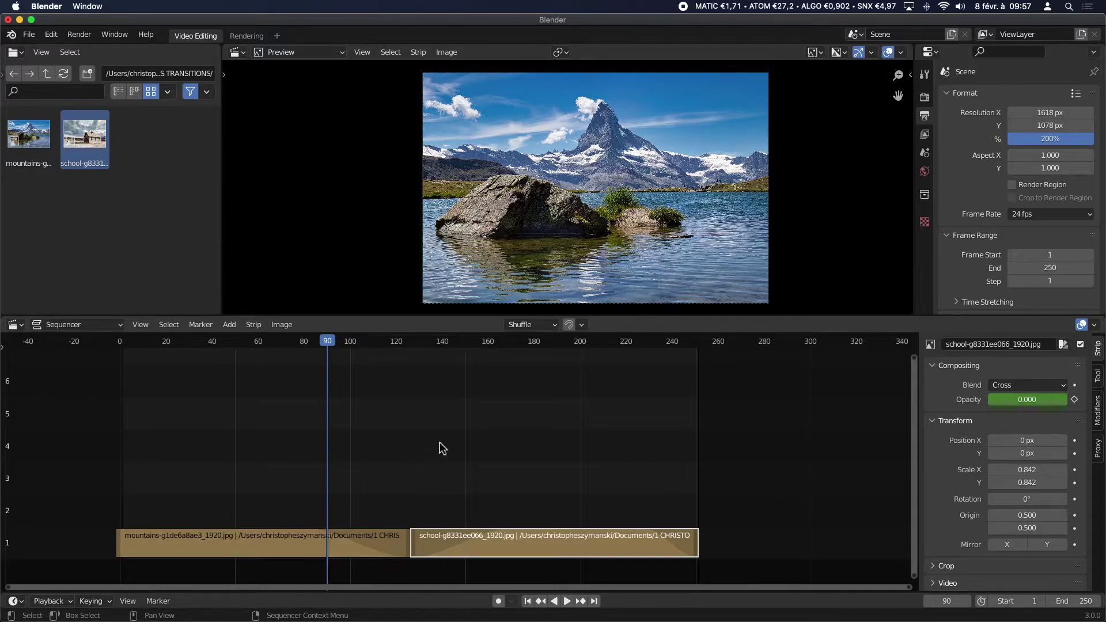
key("Up")
key("shift+a")
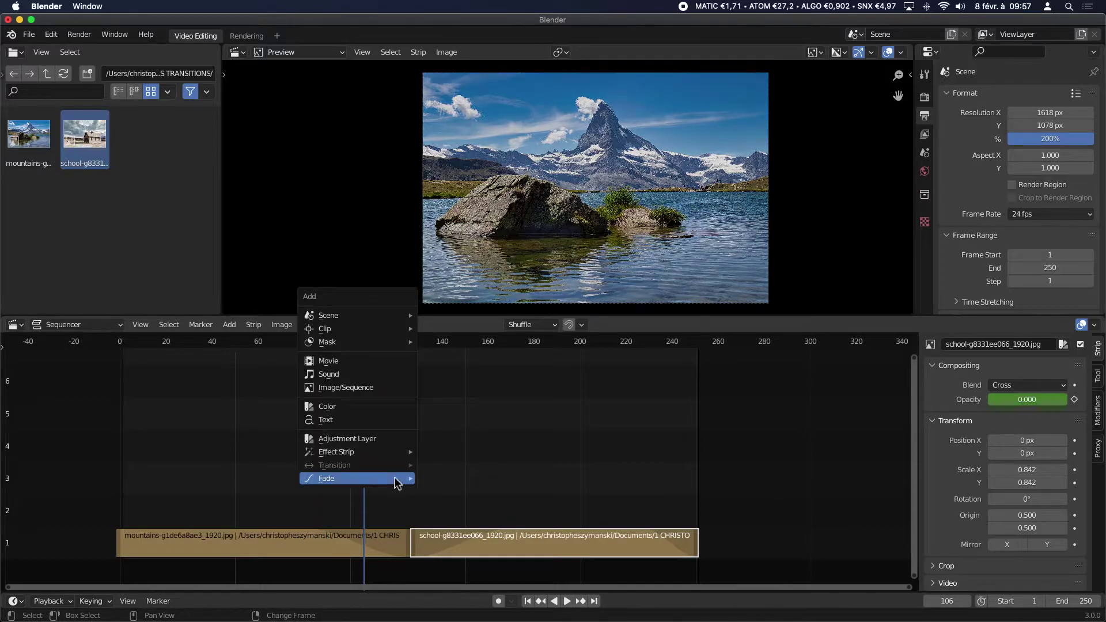
left_click(347, 410)
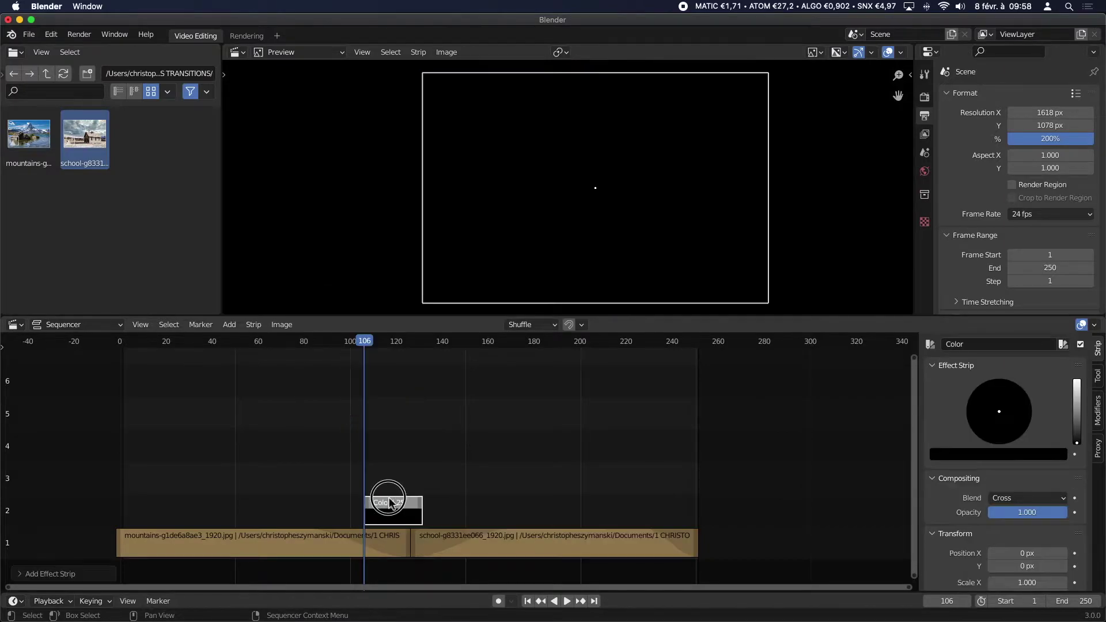
left_click(406, 503)
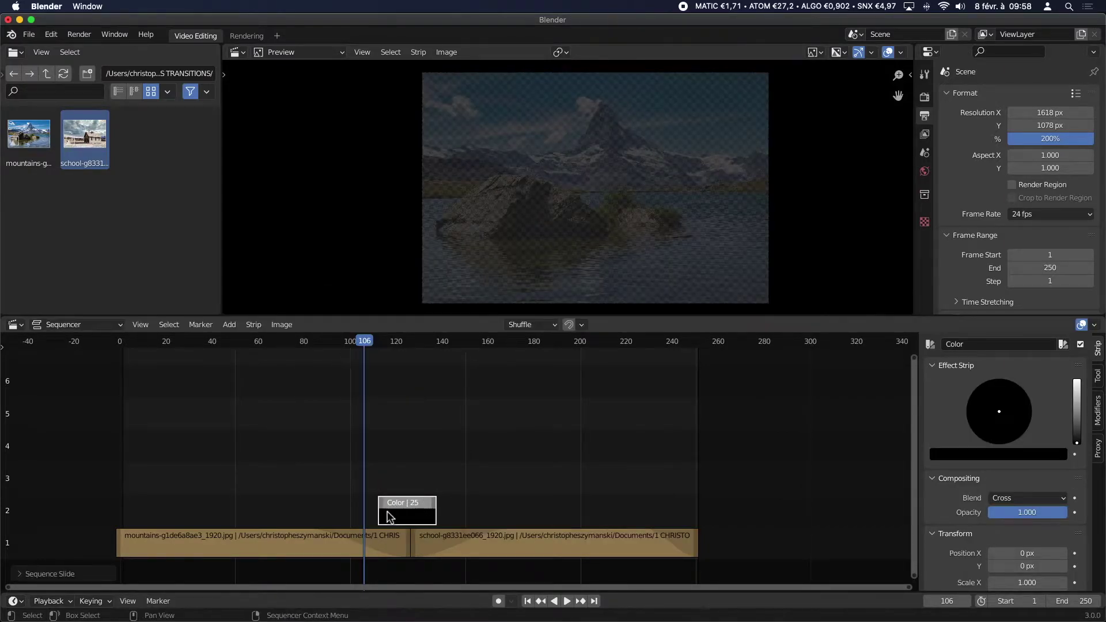
Step: Extend both ends of the color strip so it spans about frames 82 to 169 over the transition
left_click(380, 518)
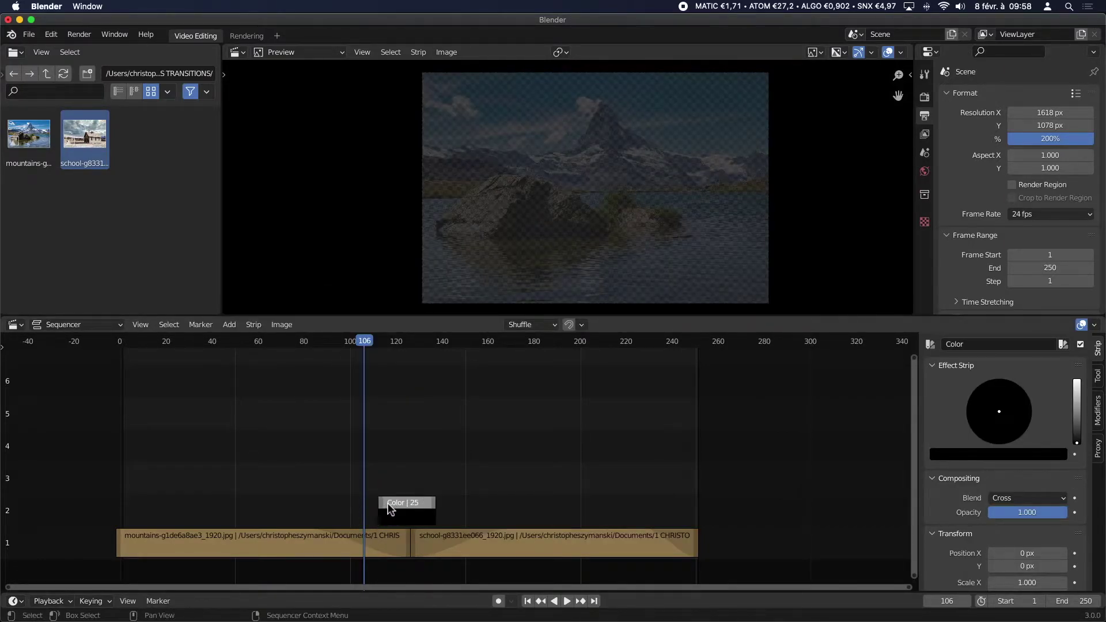
left_click_drag(380, 509, 309, 509)
left_click_drag(436, 510, 507, 510)
left_click(495, 511)
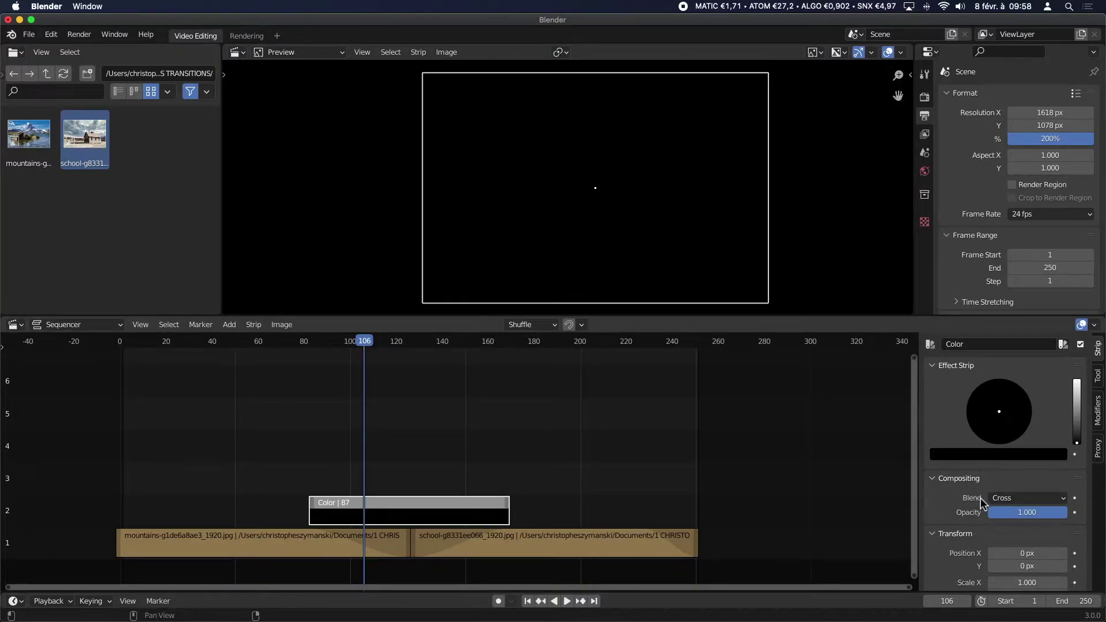
Step: Set the color strip's blend mode to Alpha Under, lighten its color to a muted grey-blue, and preview the transition
left_click(1019, 501)
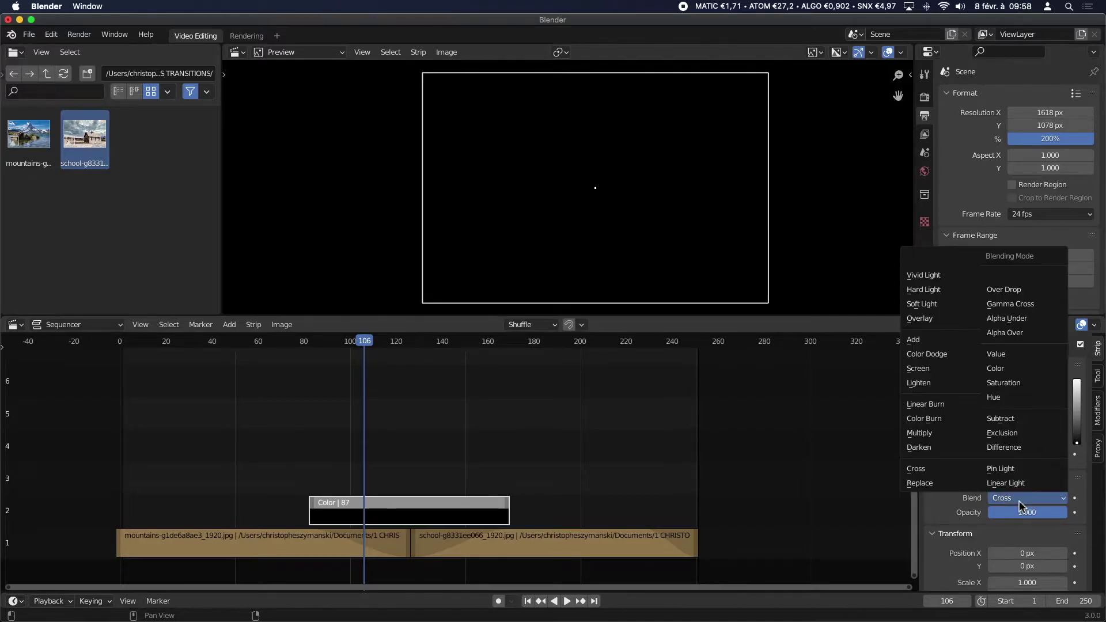
left_click(1008, 320)
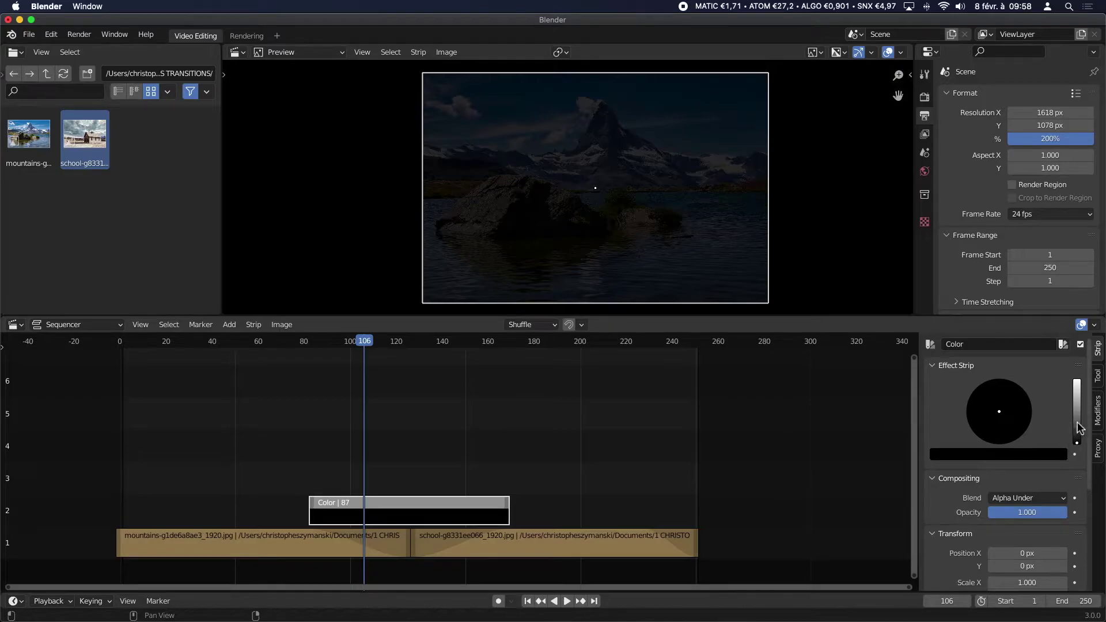
left_click(1077, 416)
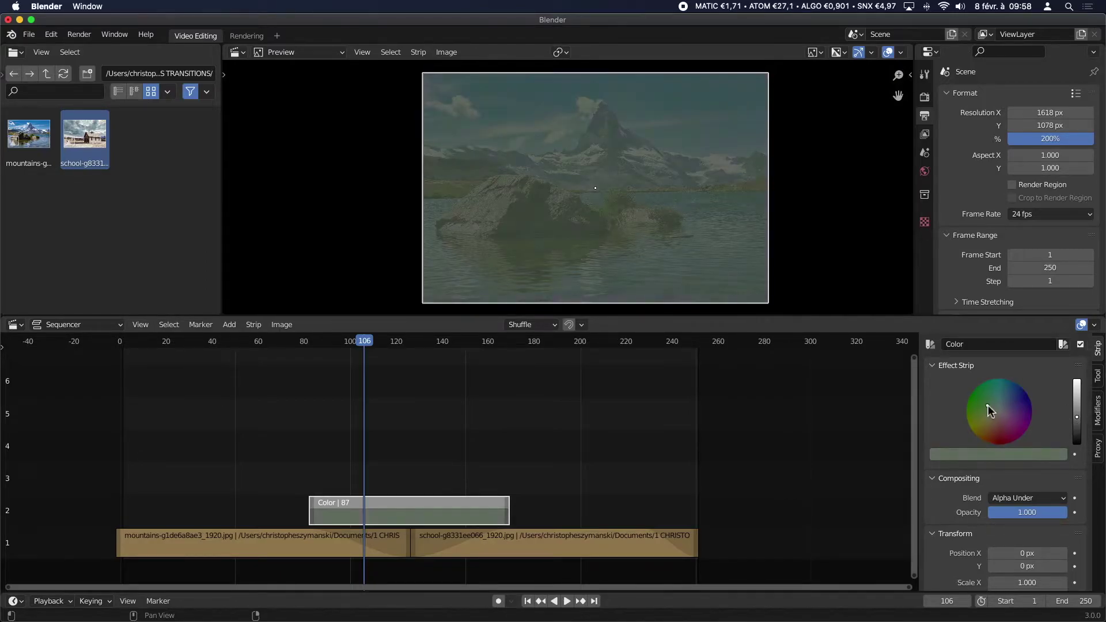
mouse_move(988, 405)
left_mouse_down()
mouse_move(1014, 402)
mouse_move(1005, 395)
left_mouse_up()
left_click(286, 341)
left_click_drag(286, 345, 277, 389)
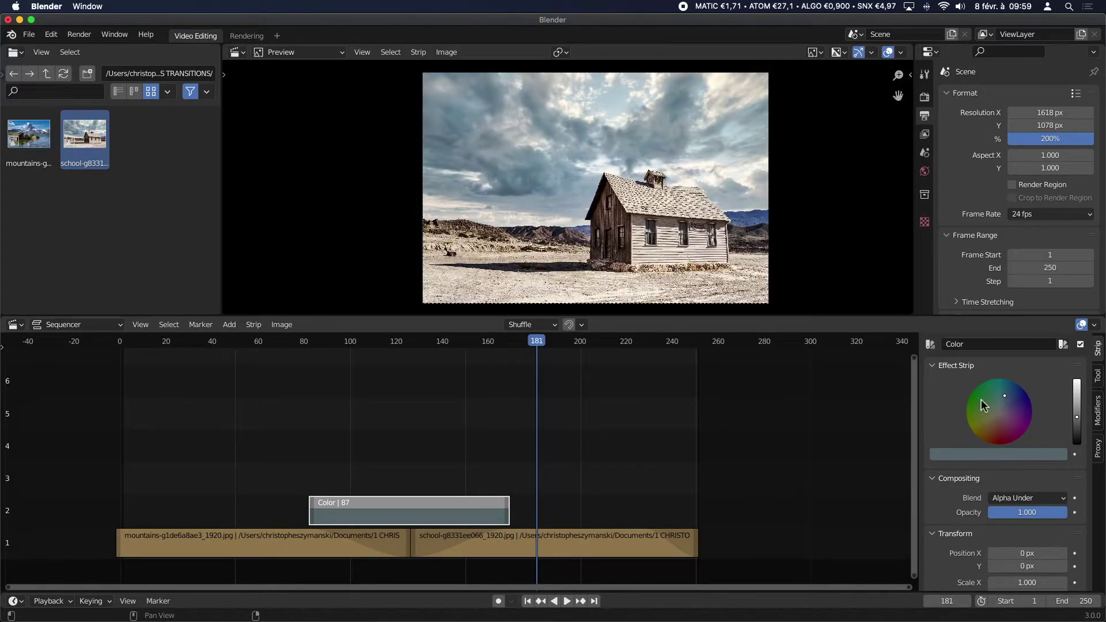
Step: Change the color strip's color to a light green, and scrub back across the transition to its start
left_click(980, 399)
left_click_drag(1076, 416, 1076, 399)
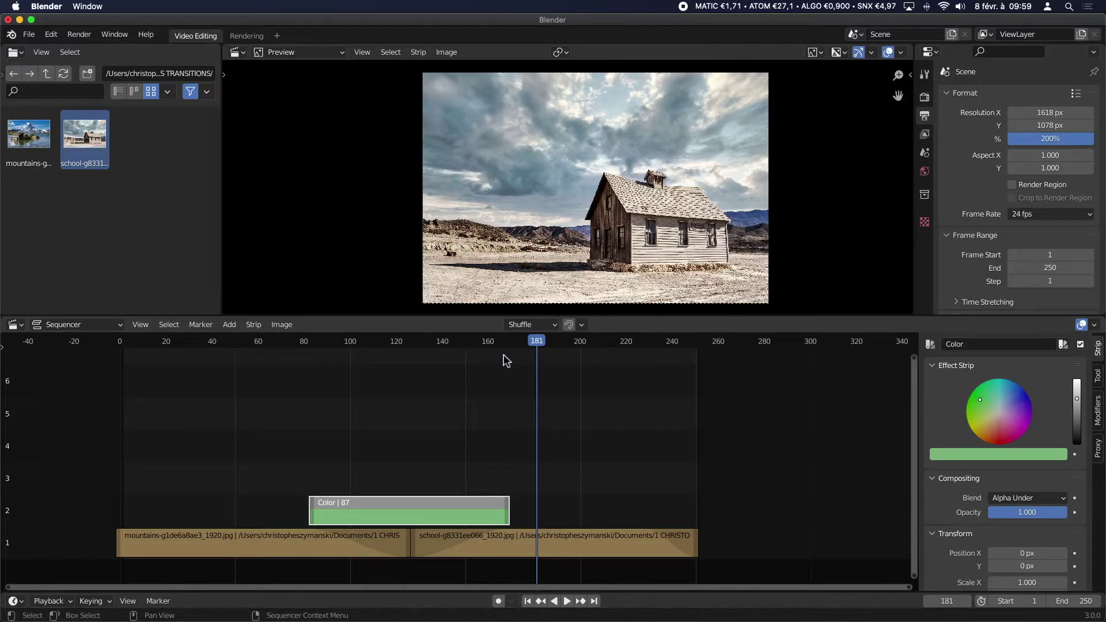
left_click_drag(542, 346, 310, 356)
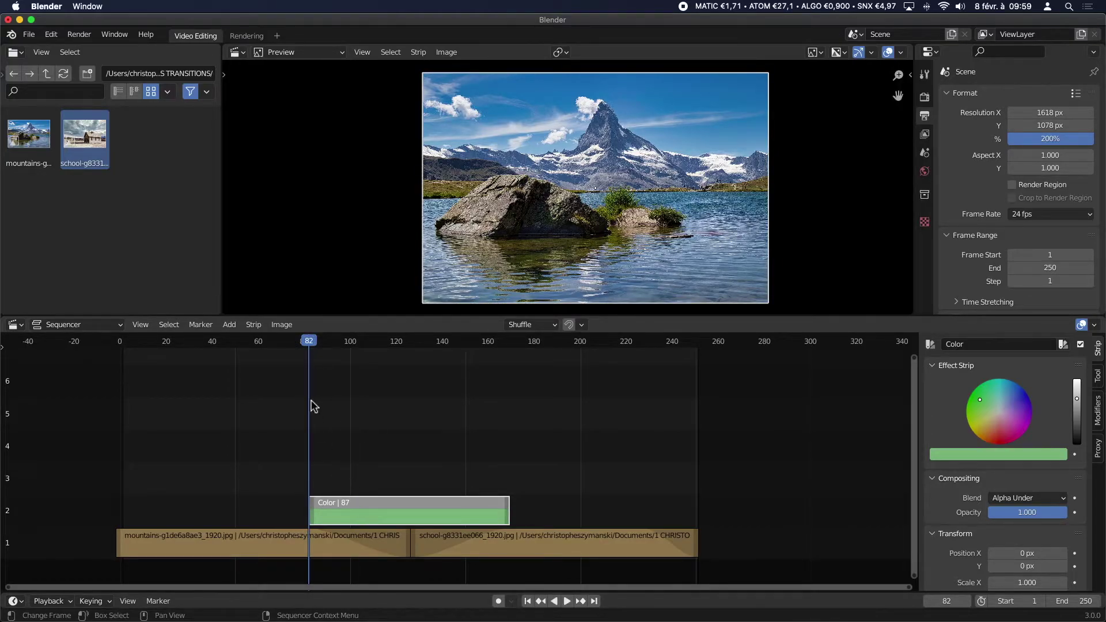
Step: Keyframe the color strip's green color at frames 82 and 100
mouse_move(308, 349)
left_mouse_down()
mouse_move(267, 344)
mouse_move(309, 344)
left_mouse_up()
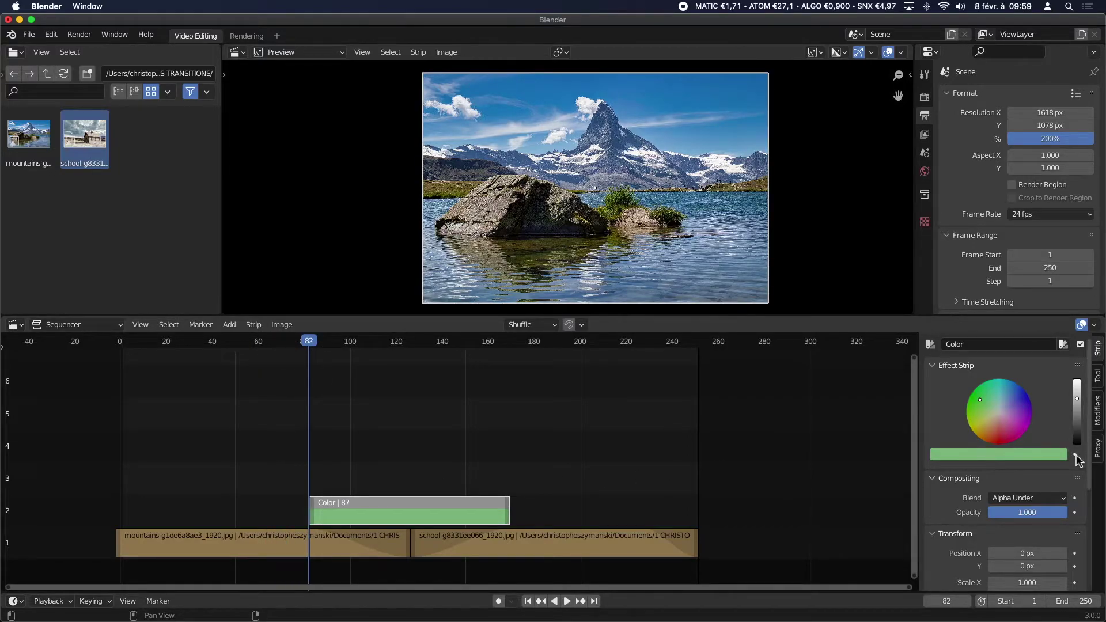
left_click(1075, 455)
mouse_move(348, 345)
left_mouse_down()
mouse_move(309, 351)
mouse_move(353, 355)
left_mouse_up()
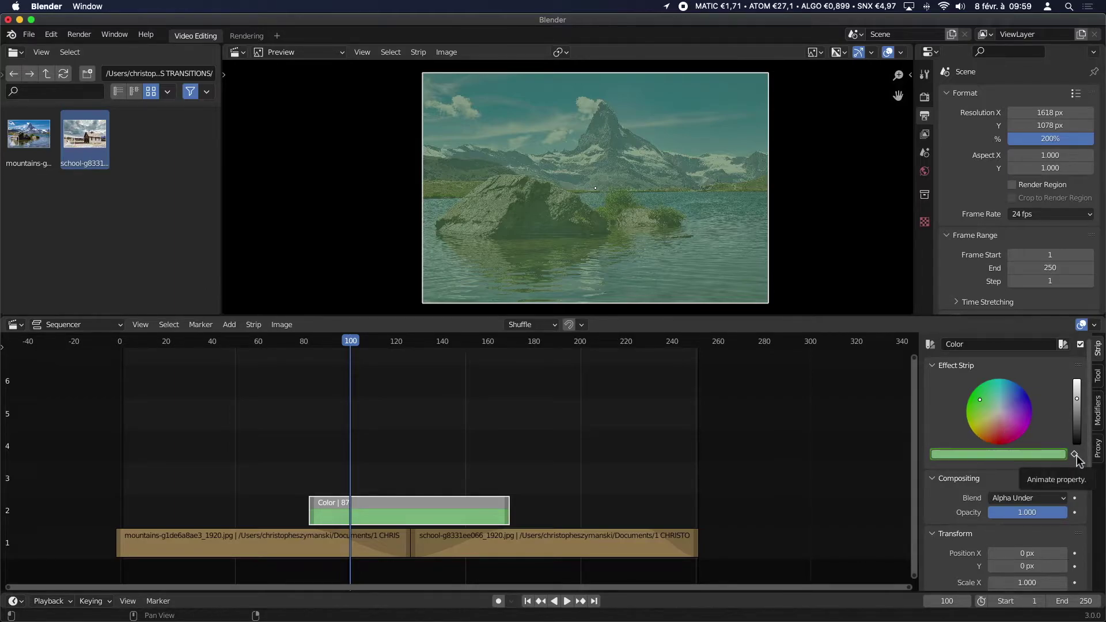
left_click(1075, 454)
Step: Change the color strip's color to a muted blue at frame 110 and keyframe it
left_click_drag(354, 343, 375, 357)
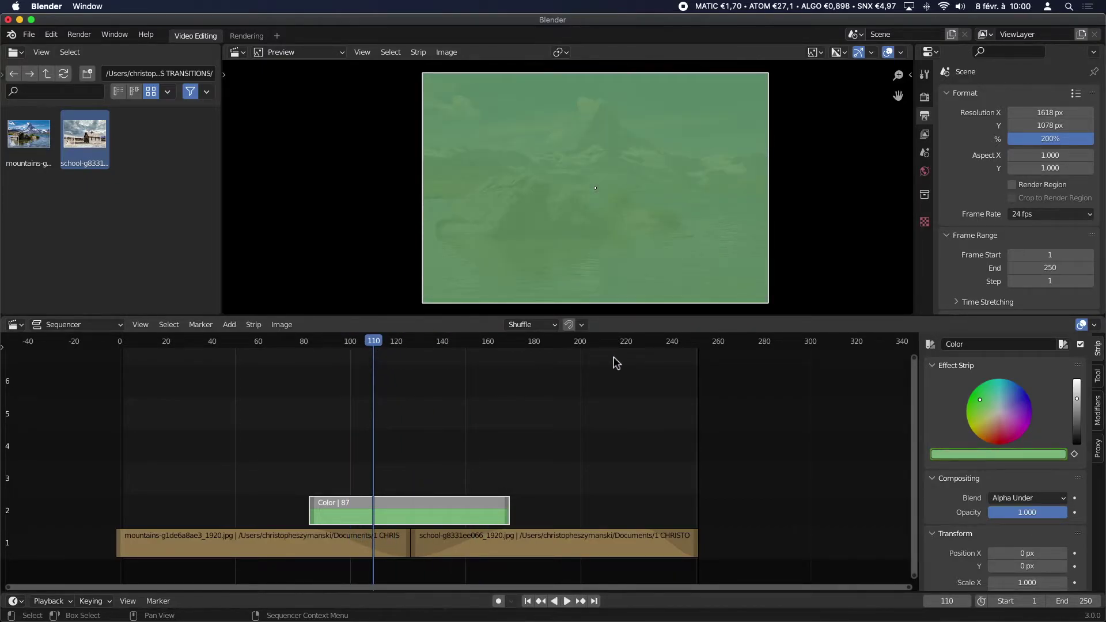
left_click(1015, 402)
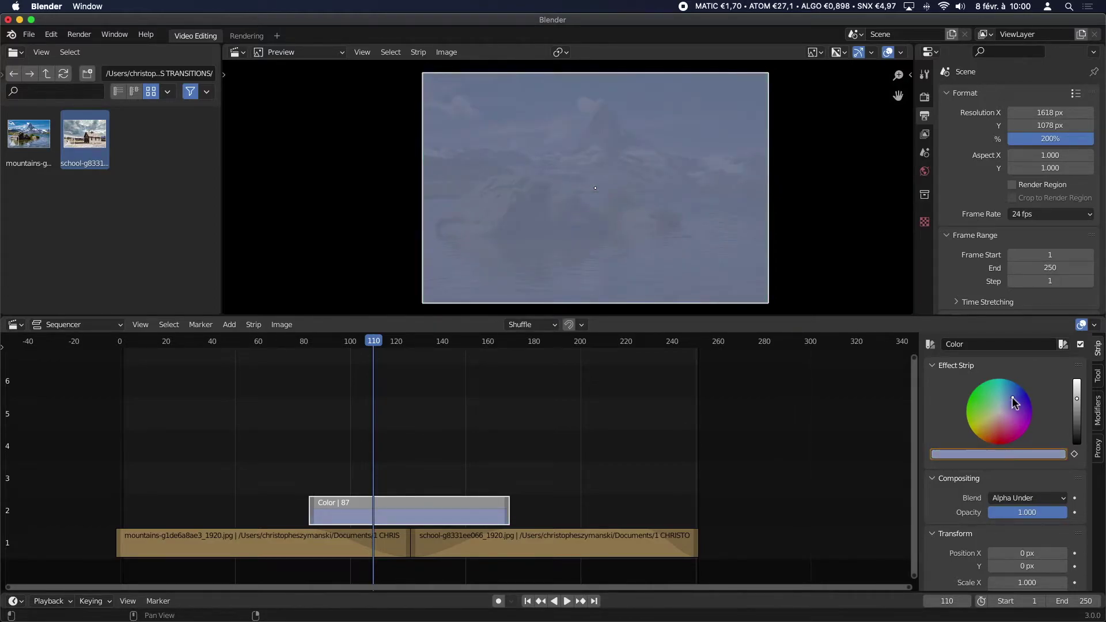
left_click(1074, 454)
Step: Change the color strip's color to a mauve pink at frame 120 and keyframe it
left_click_drag(378, 346, 398, 349)
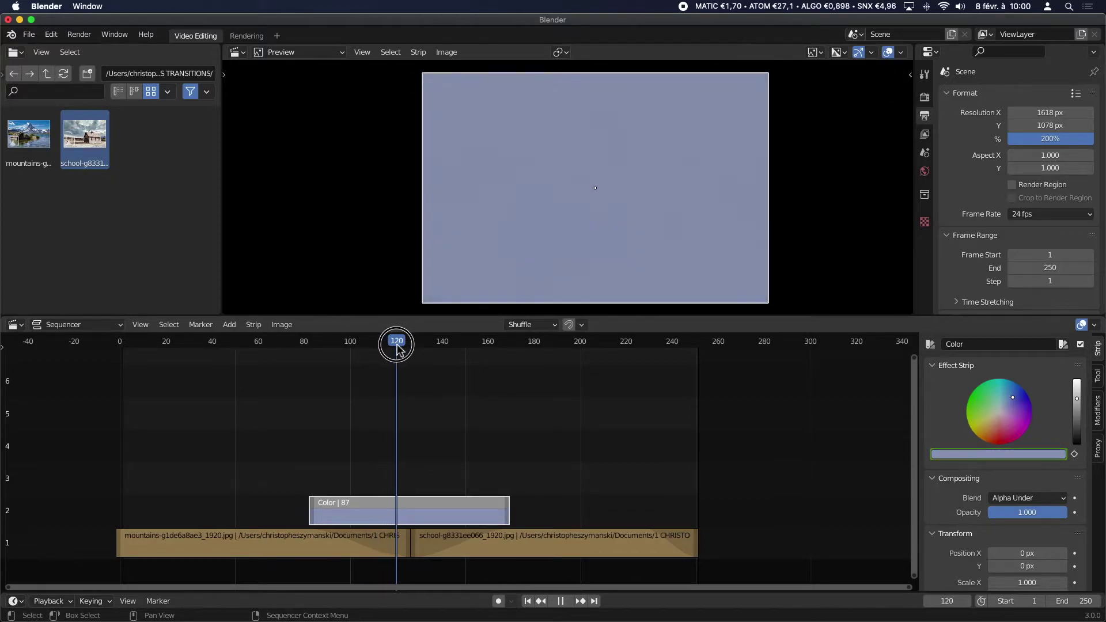
left_click(1014, 426)
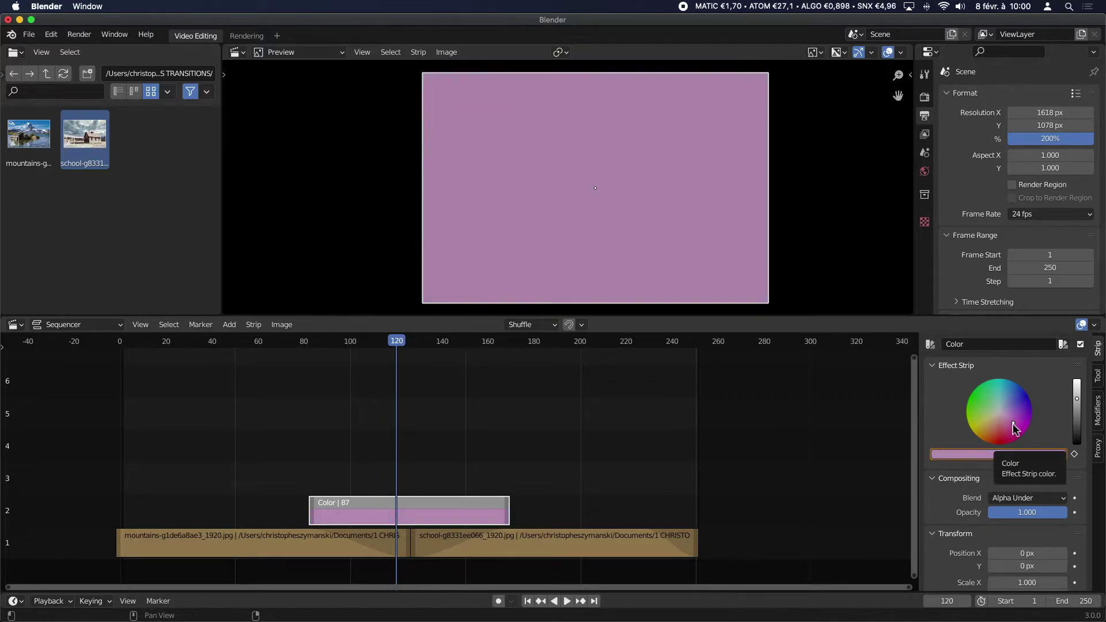
left_click(1074, 454)
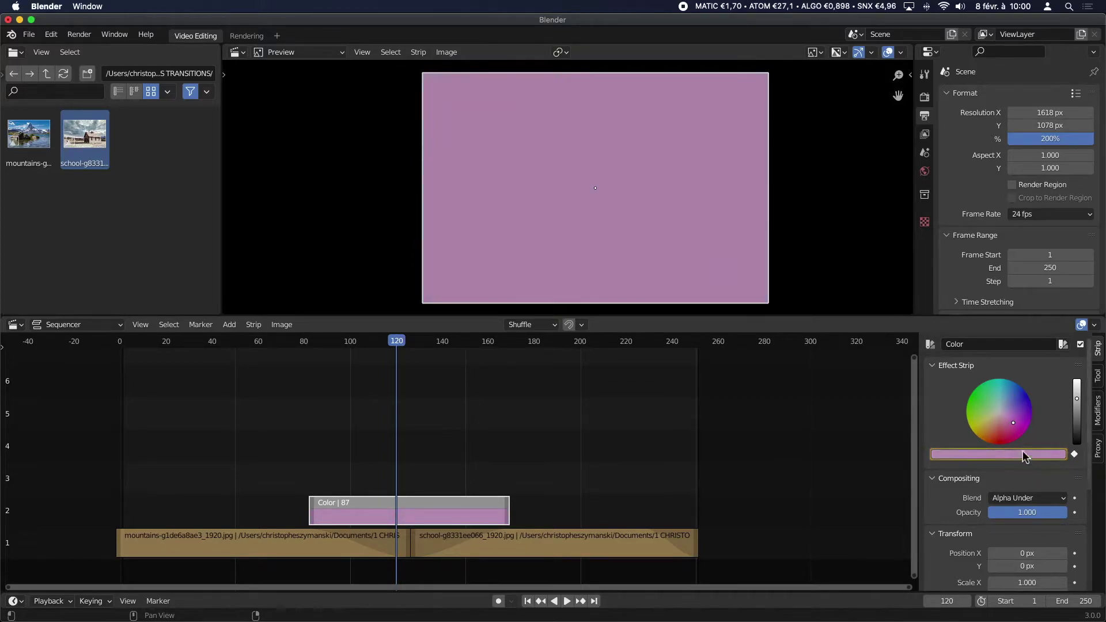
Step: Keyframe the color strip's color as tan at frame 130 and as light green at frame 140
left_click_drag(398, 346, 424, 351)
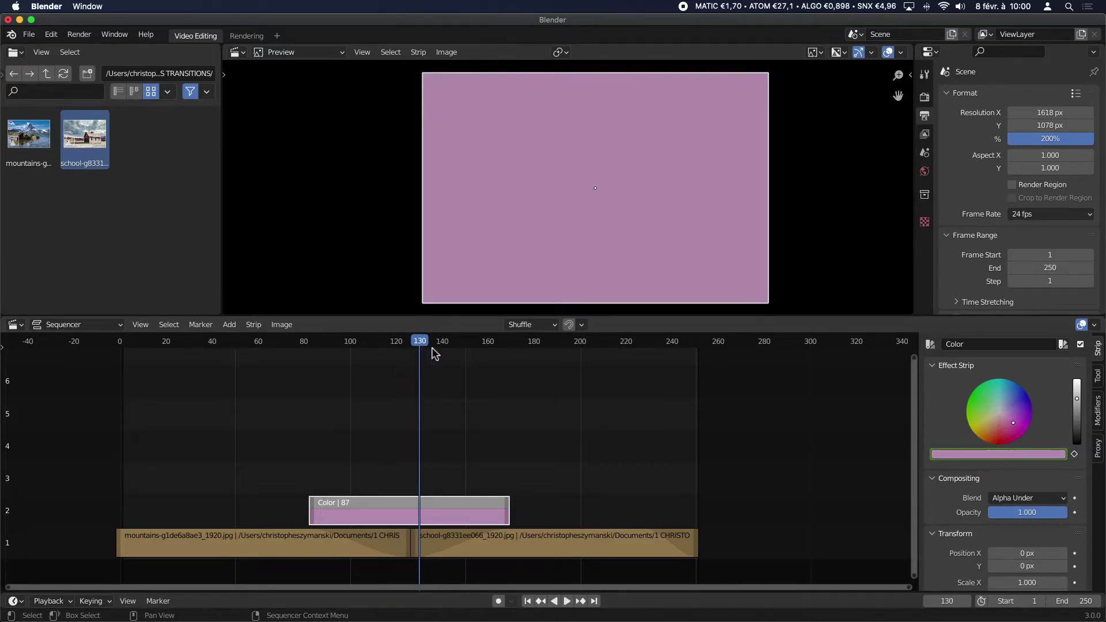
left_click(992, 429)
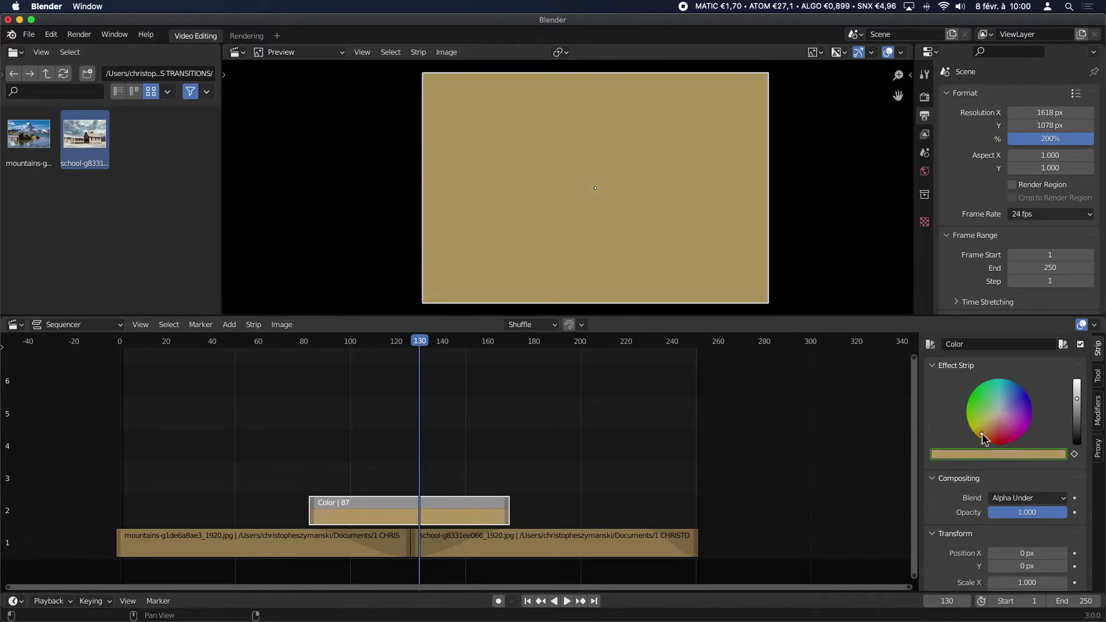
left_click_drag(418, 347, 444, 347)
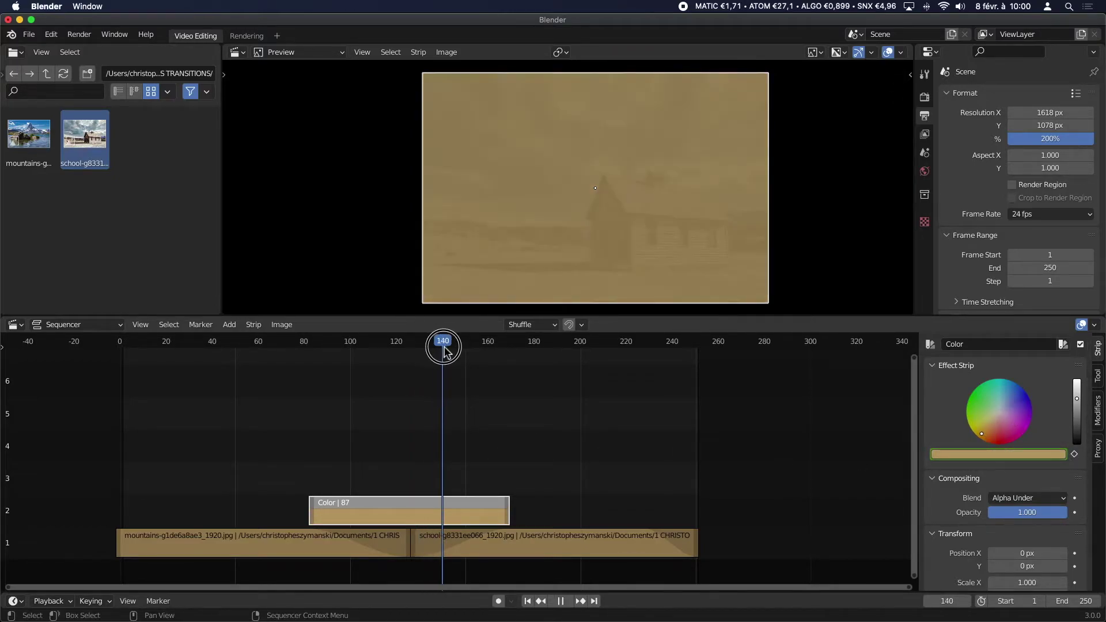
left_click(978, 411)
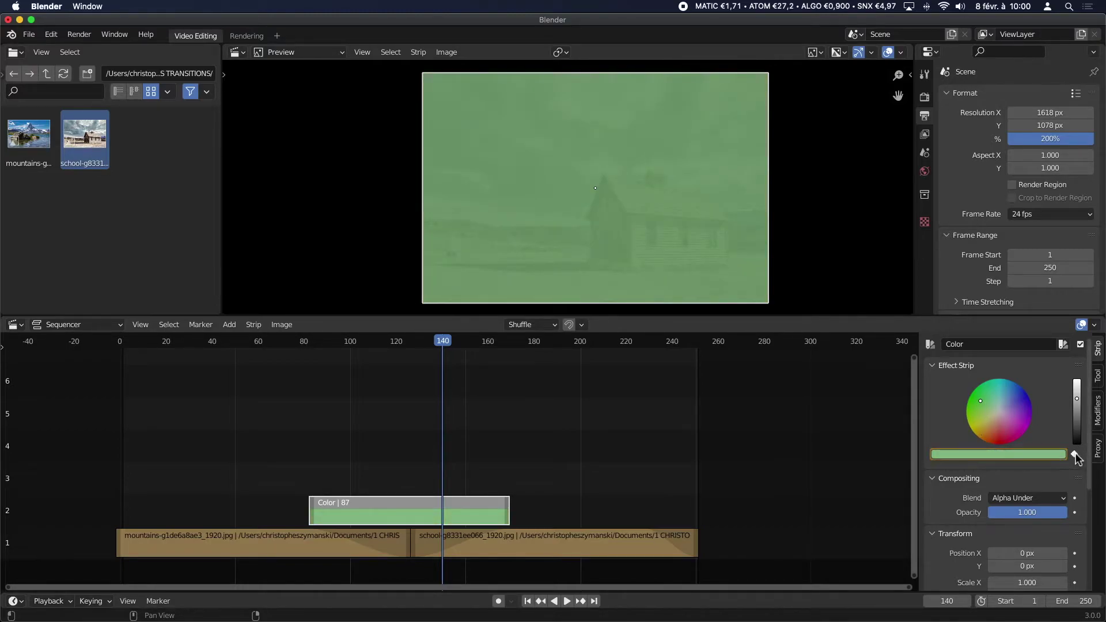
Step: Play and scrub through the transition from before the color strip to past its end to review the color changes
left_click_drag(451, 349, 257, 362)
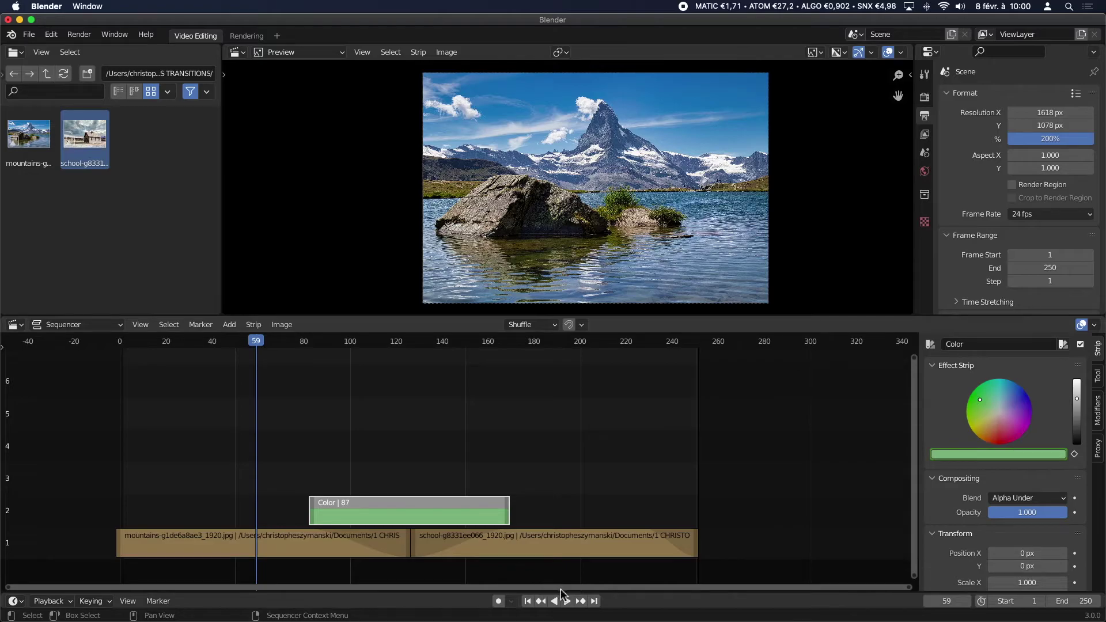
left_click(566, 601)
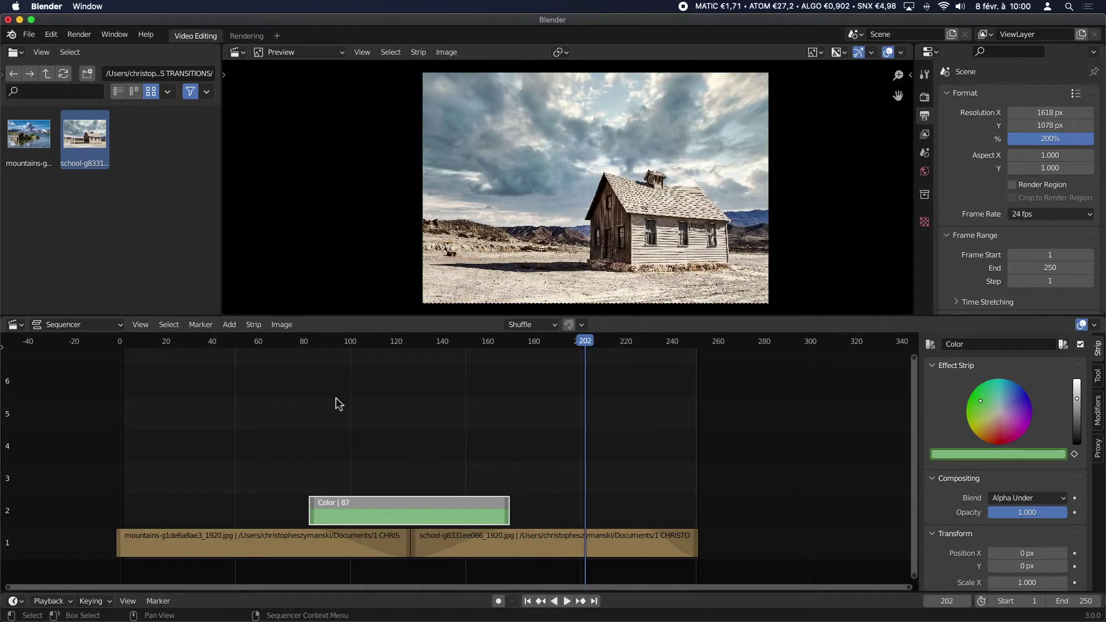
left_click(283, 348)
key("space")
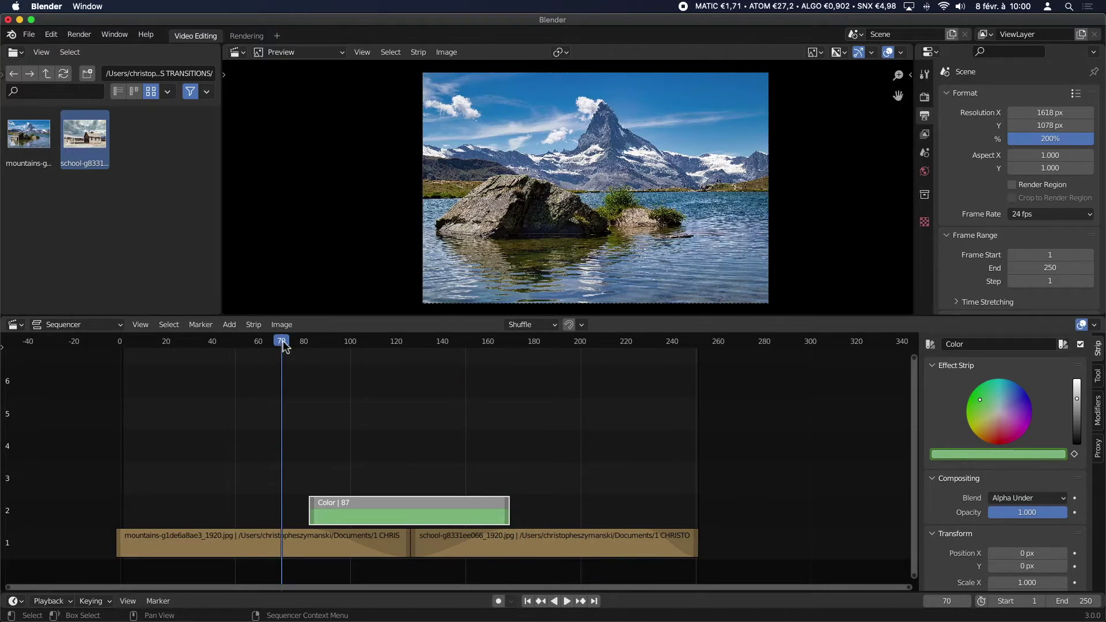
left_click(363, 357)
left_click_drag(363, 358, 566, 378)
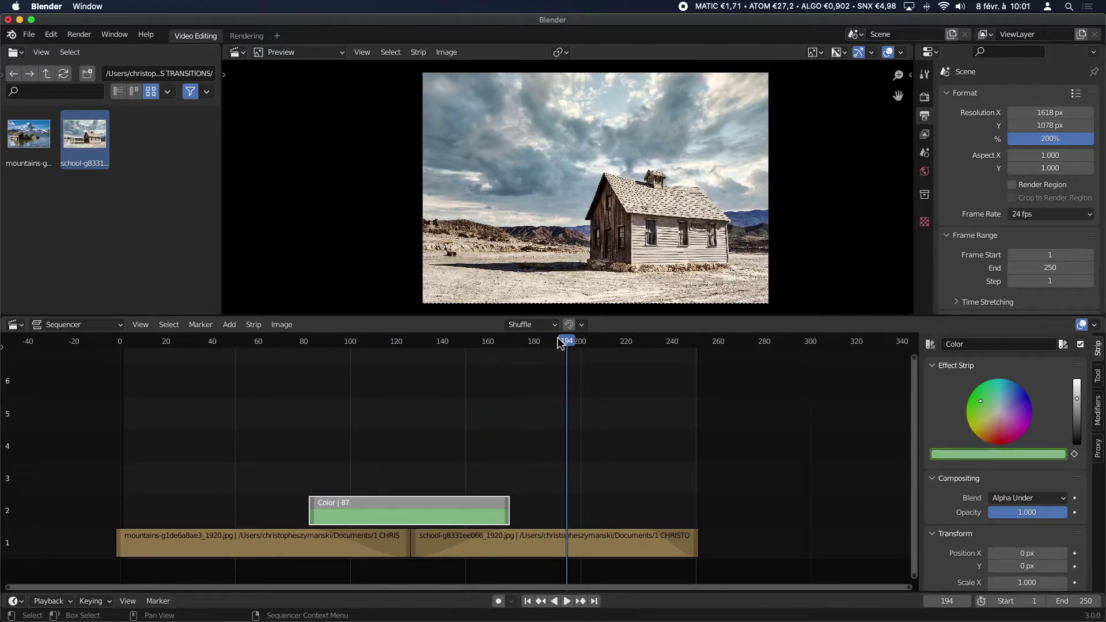
Step: Remove the color strip's existing color keyframes one by one, stepping back from frame 140 to frame 82
left_click(518, 556)
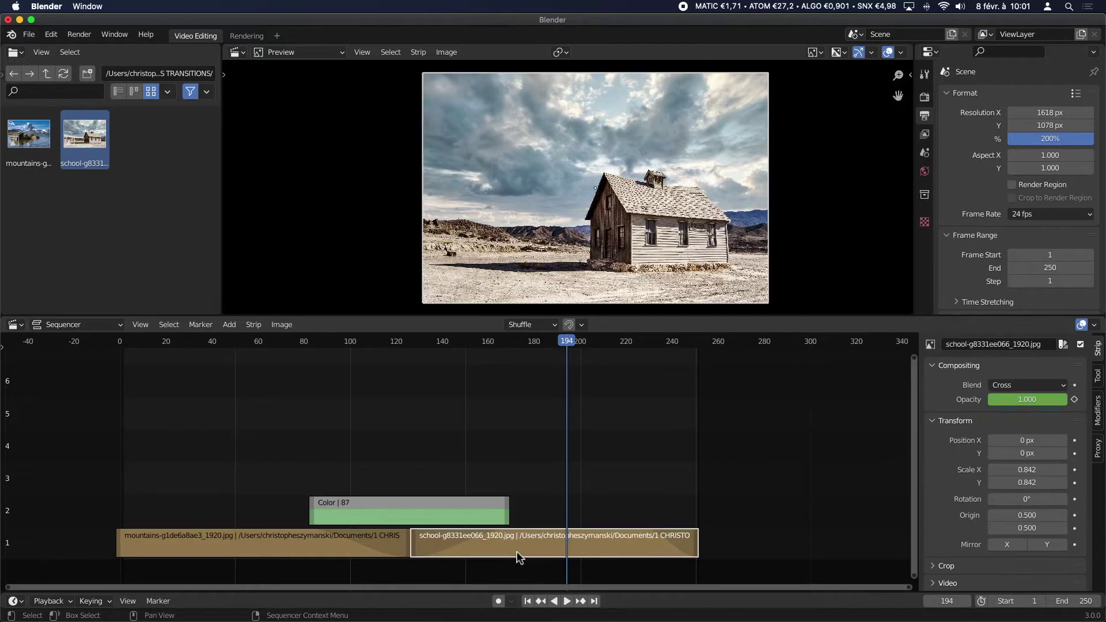
left_click(443, 504)
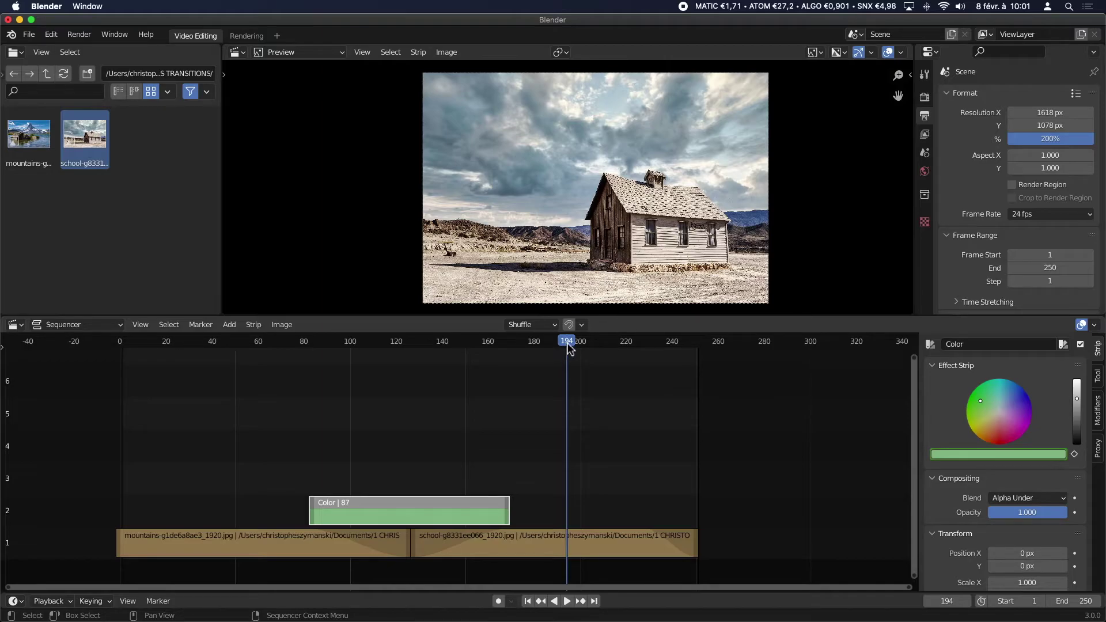
key("Down")
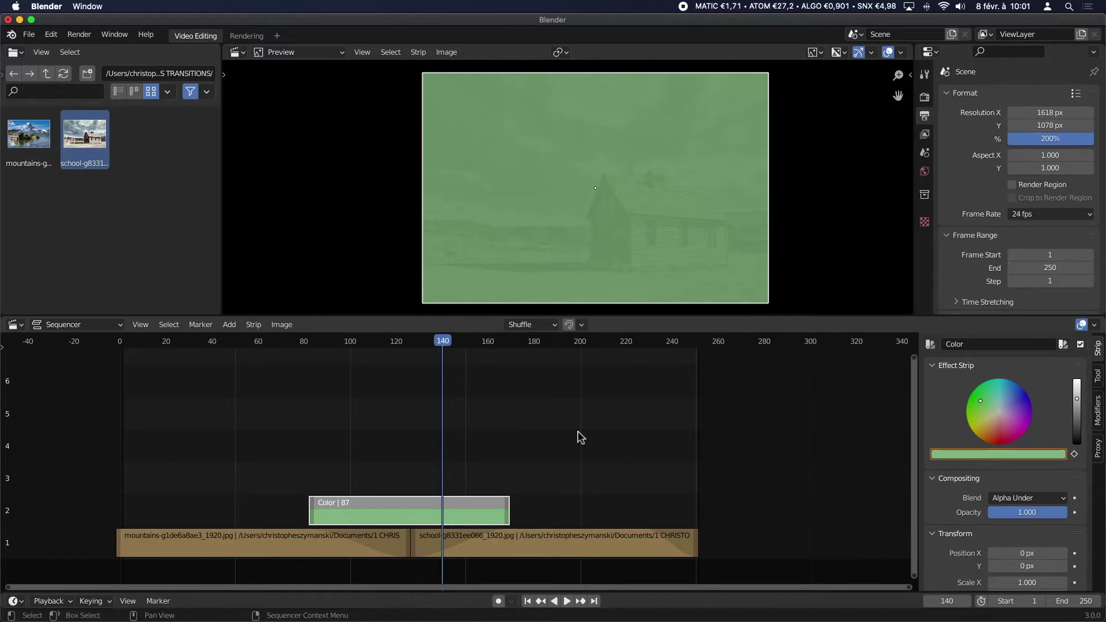
key("Down")
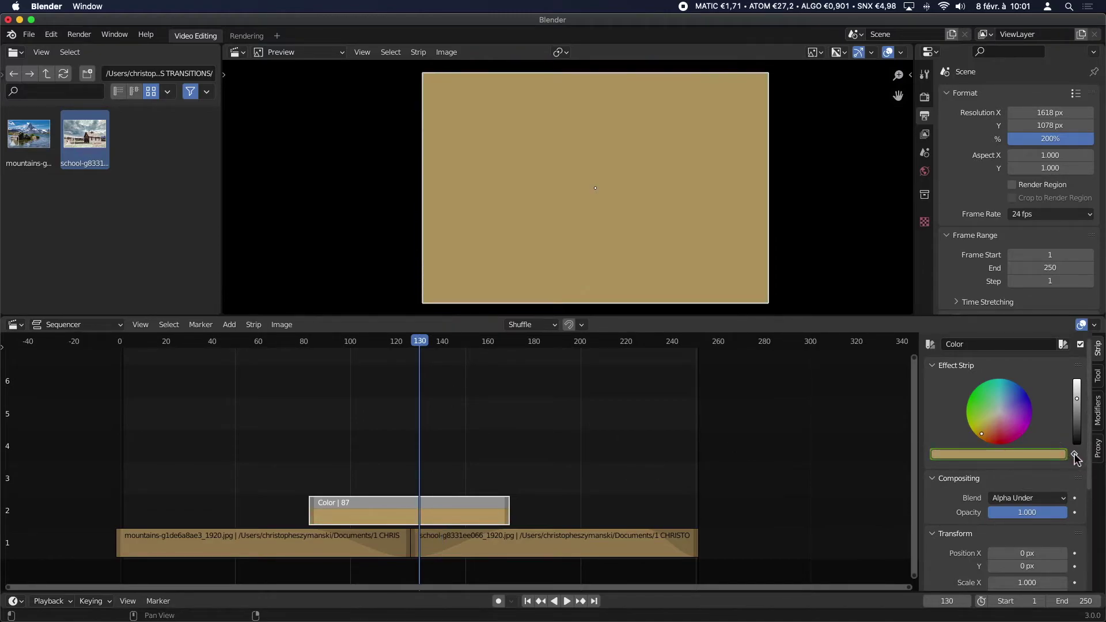
key("Down")
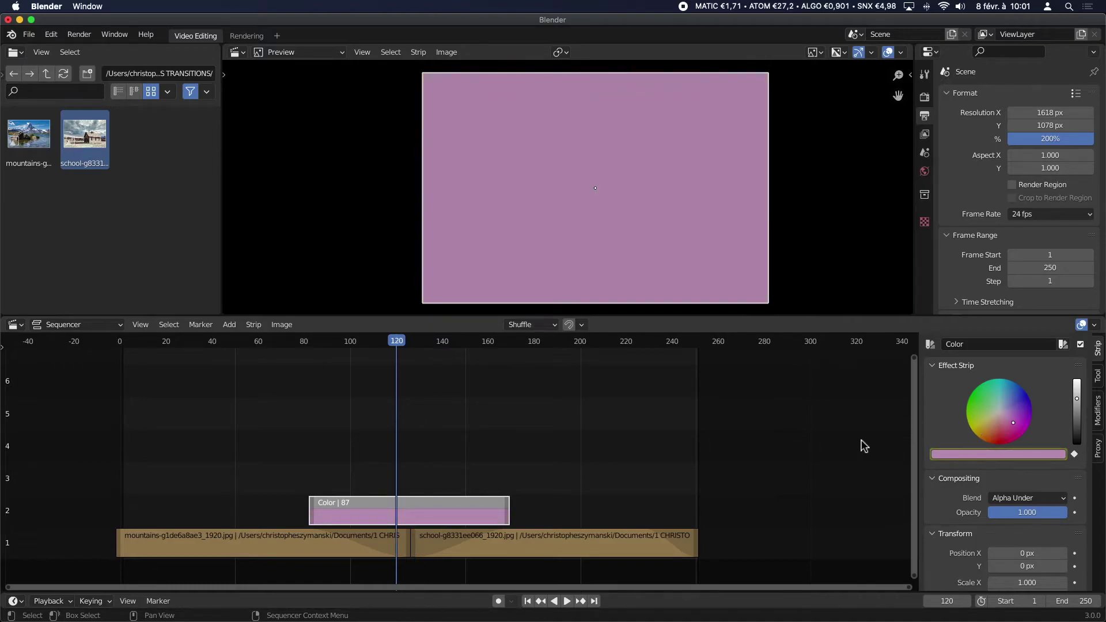
left_click(1075, 454)
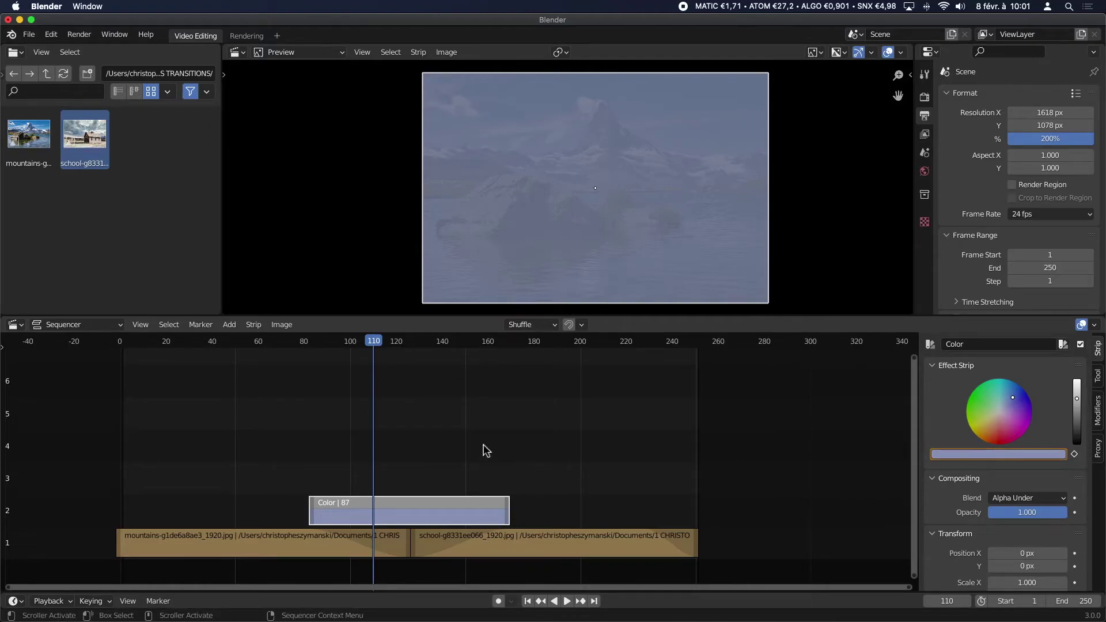
key("Down")
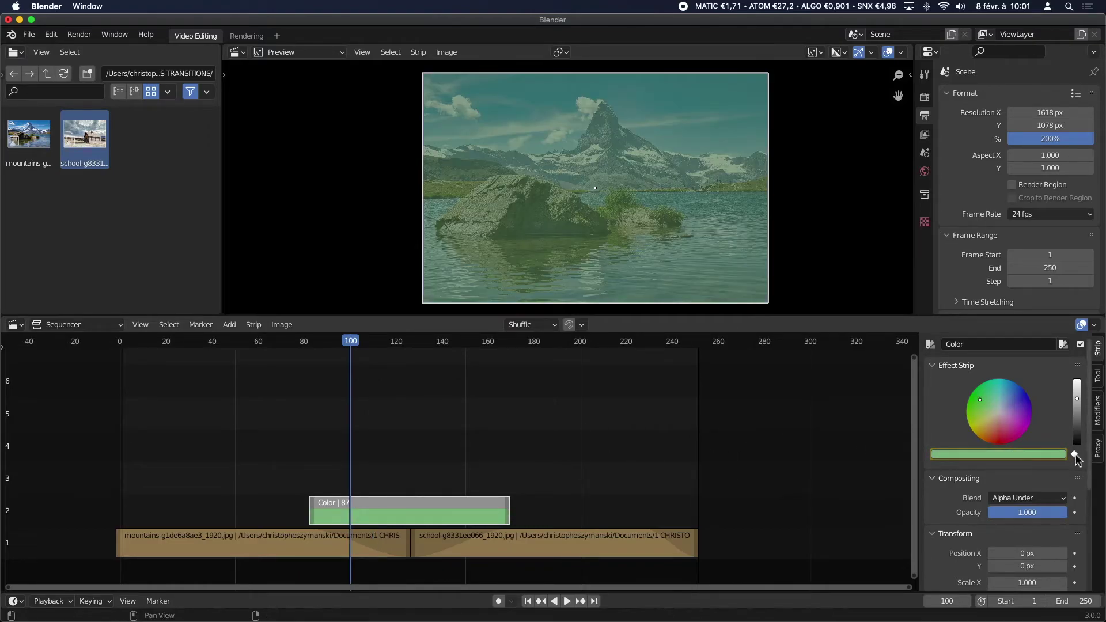
key("Down")
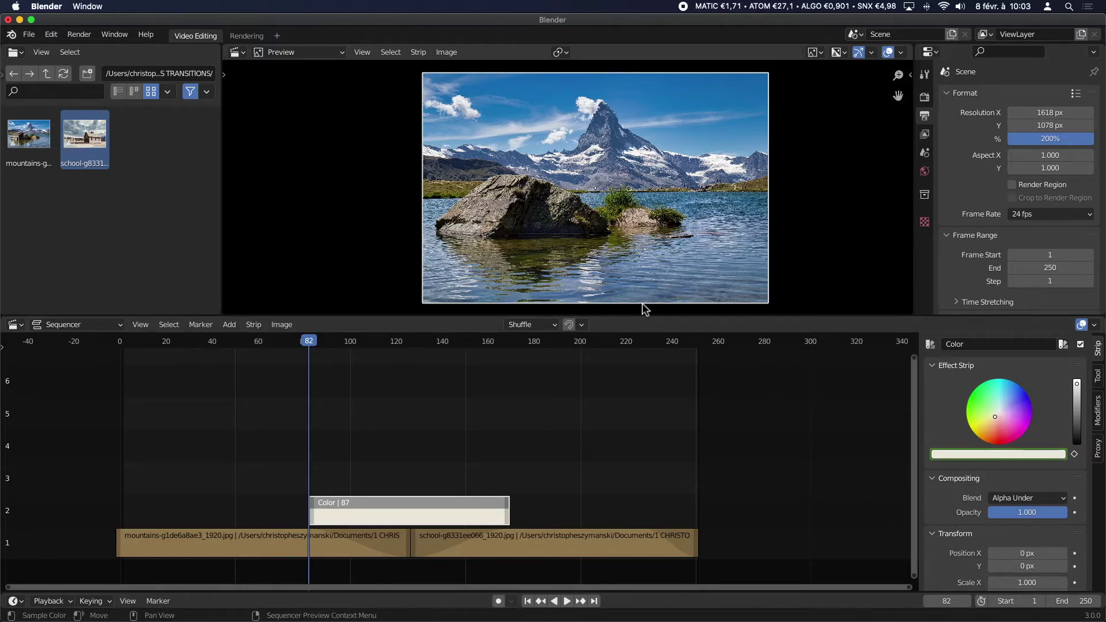
Step: At frame 82, sample a blue from the lake in the mountain image as the color strip's color and keyframe it
mouse_move(310, 345)
left_mouse_down()
mouse_move(323, 345)
mouse_move(311, 349)
left_mouse_up()
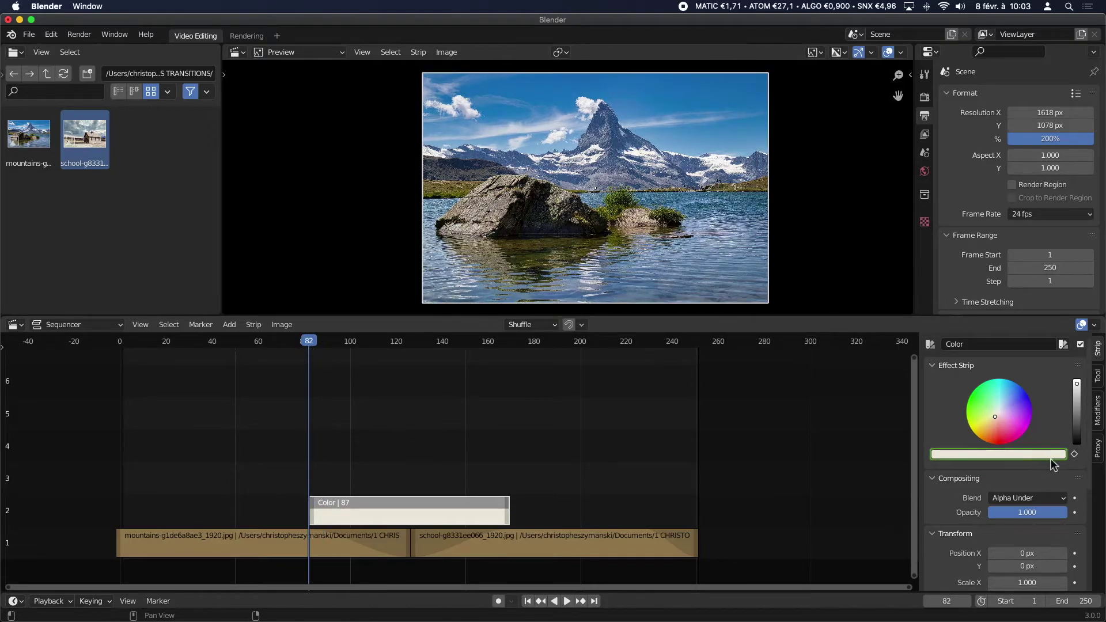
left_click(1022, 453)
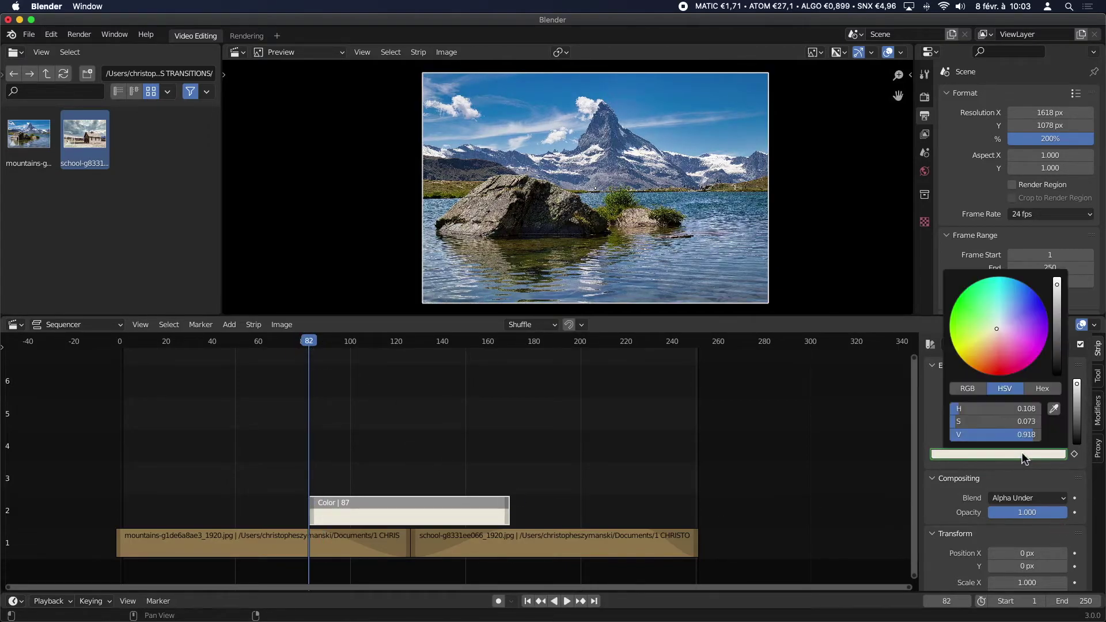
left_click(1053, 409)
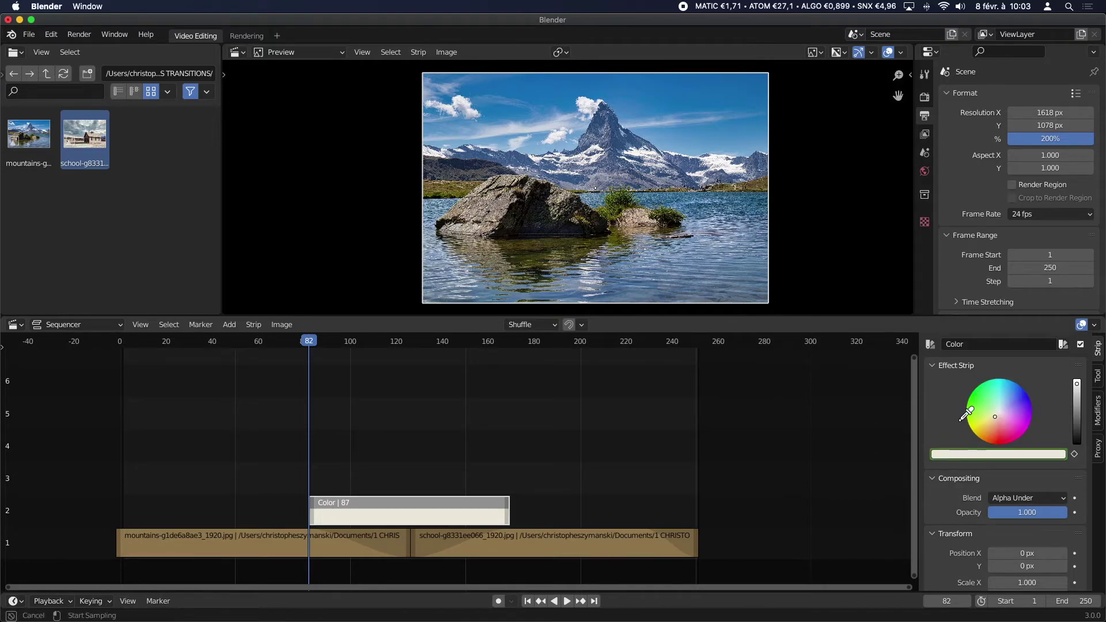
left_click(644, 270)
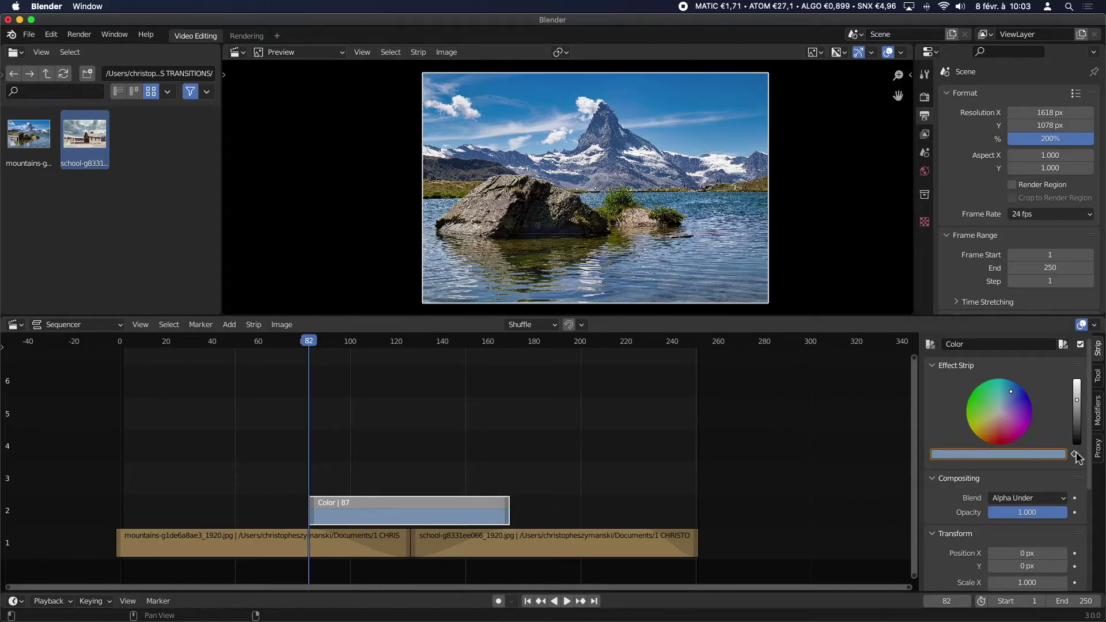
Step: At frame 168, sample a pale beige from the ground in the school image, keyframe it on the color strip, and scrub back
left_click_drag(316, 341, 505, 386)
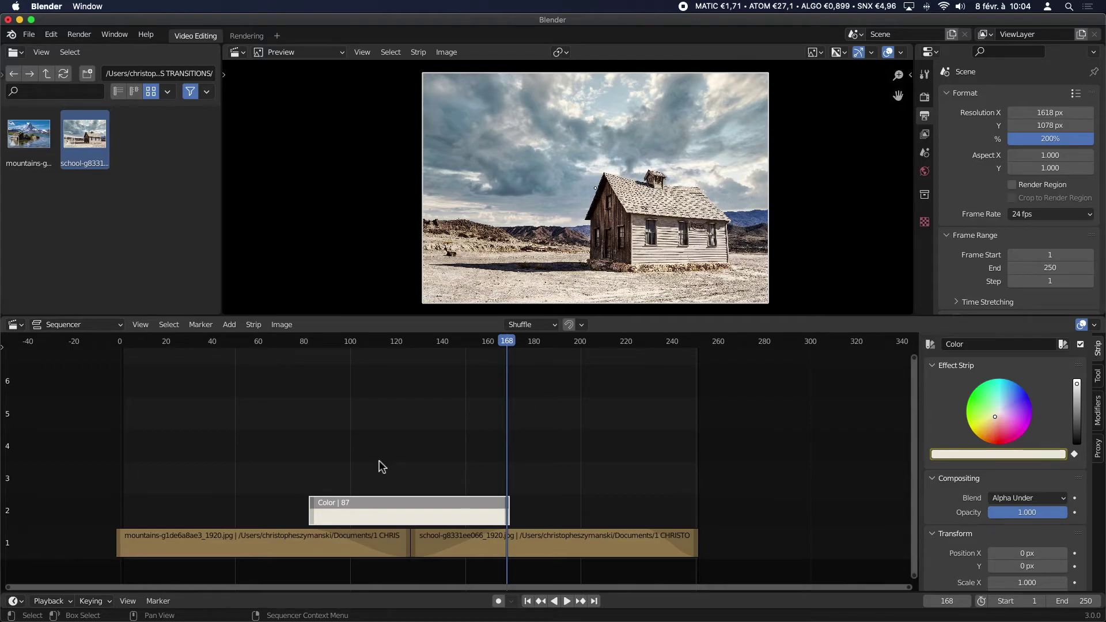
left_click(1035, 454)
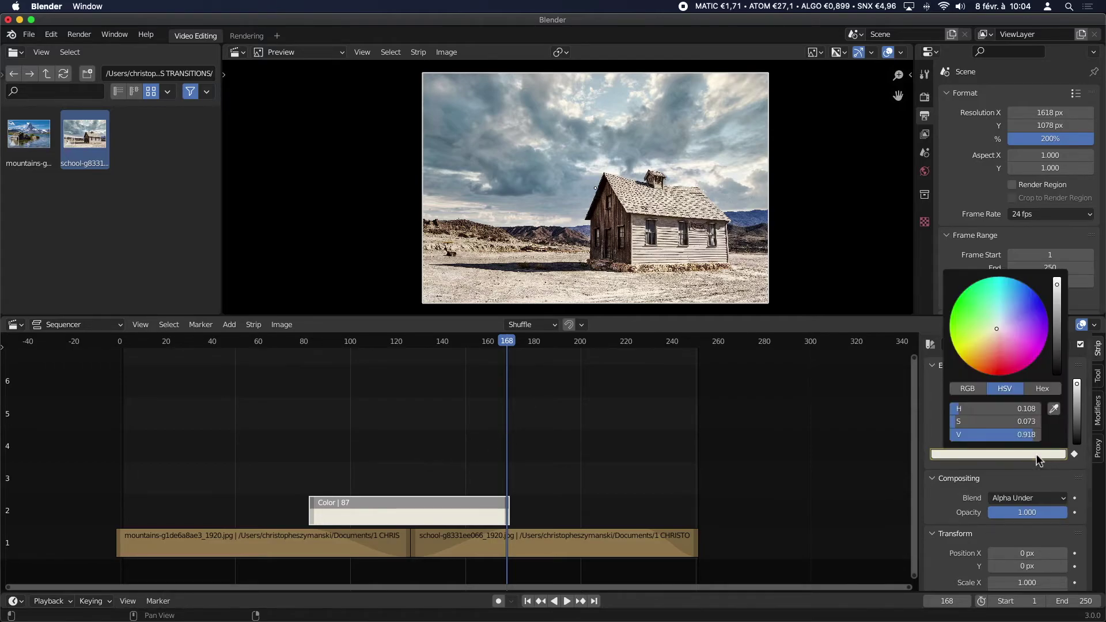
left_click(1053, 409)
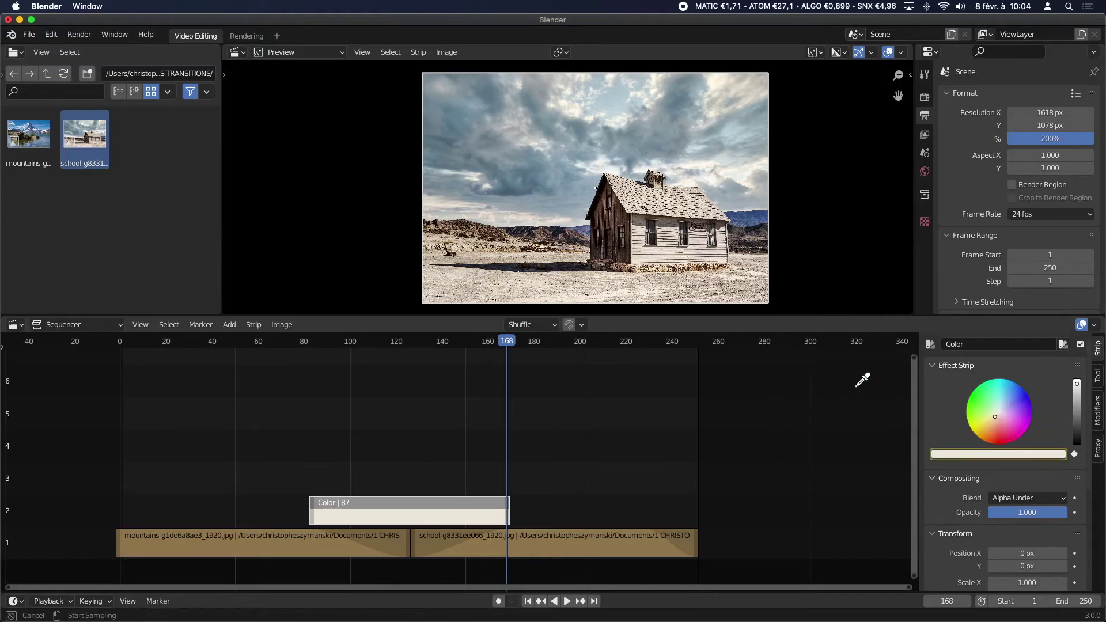
left_click(622, 294)
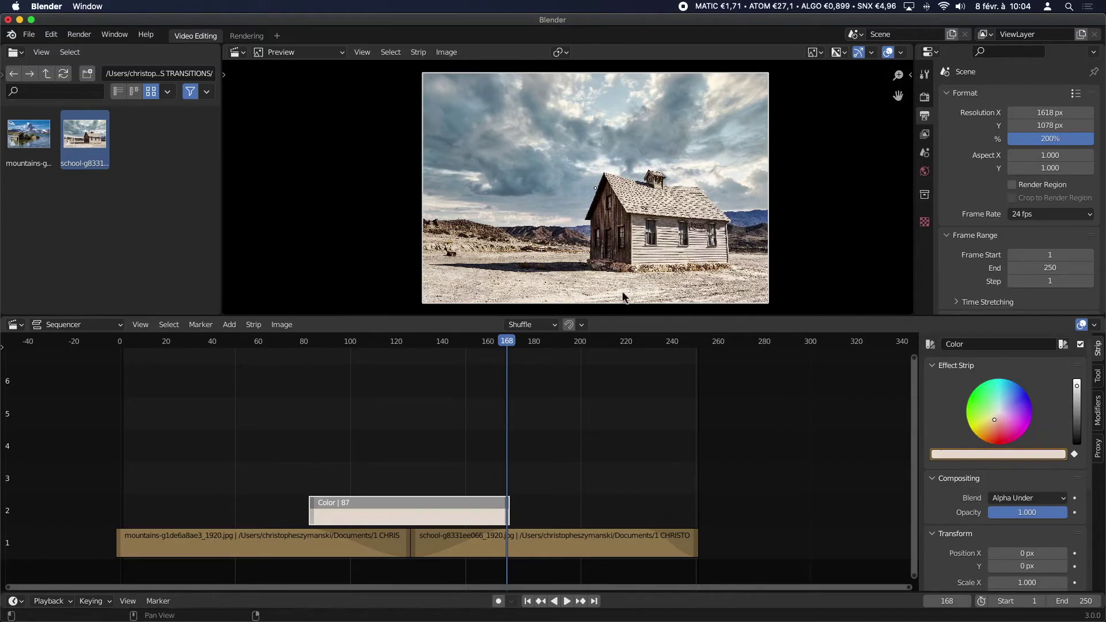
left_click(1074, 455)
left_click_drag(506, 341, 355, 386)
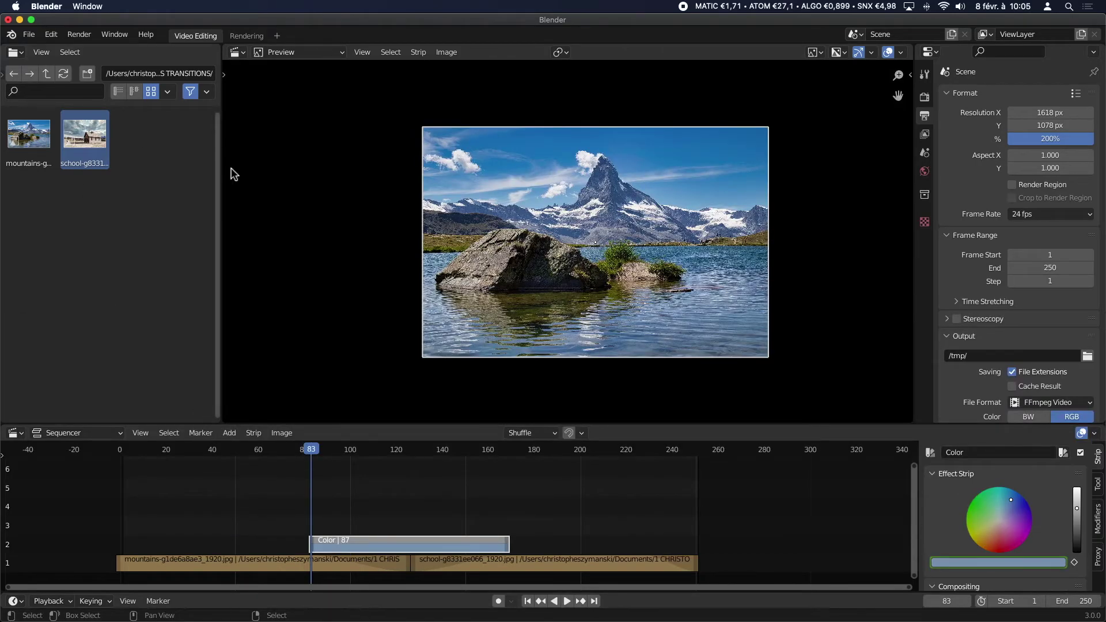
Step: Widen the file browser area and switch it to a Dope Sheet with the color strip selected in the sequencer
left_click_drag(225, 177, 375, 201)
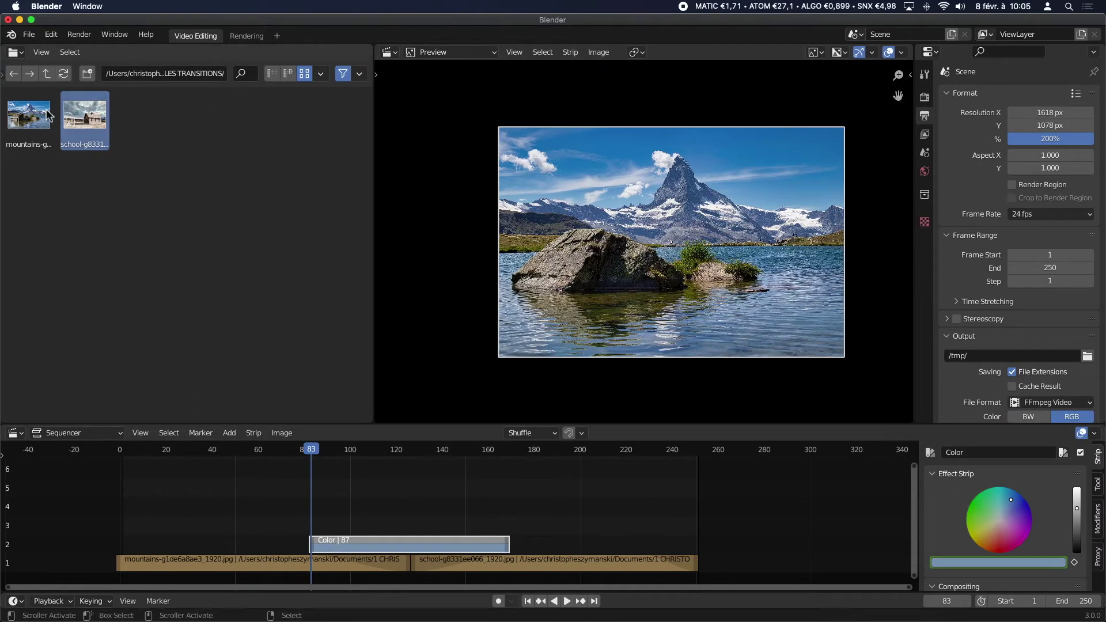
left_click(15, 53)
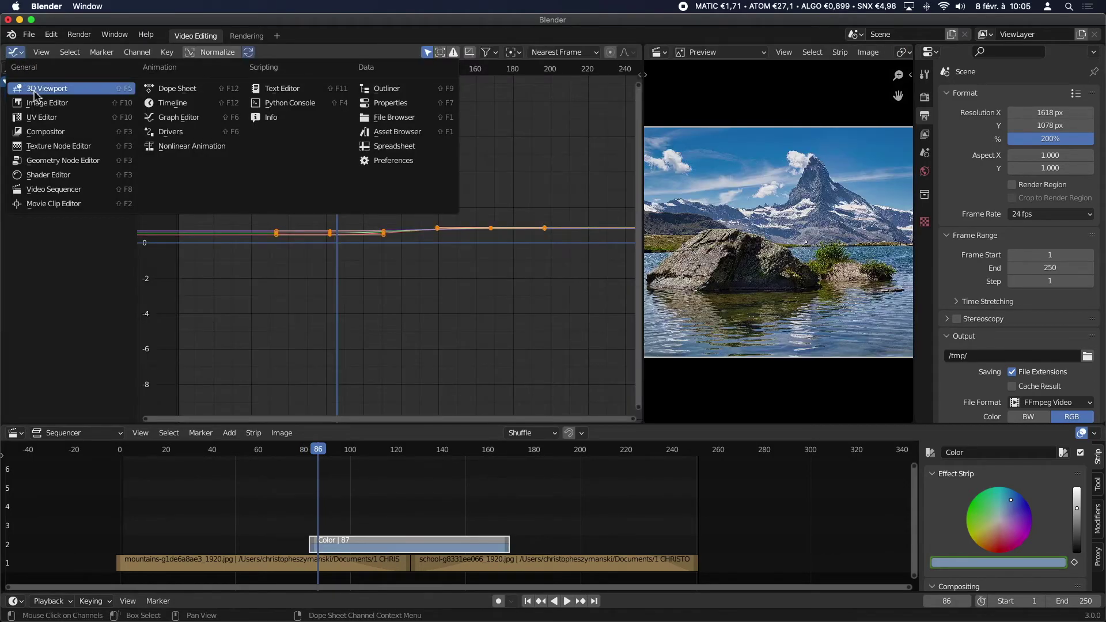
left_click(173, 88)
scroll(324, 210, "up", 1)
left_click(344, 560)
left_click(354, 546)
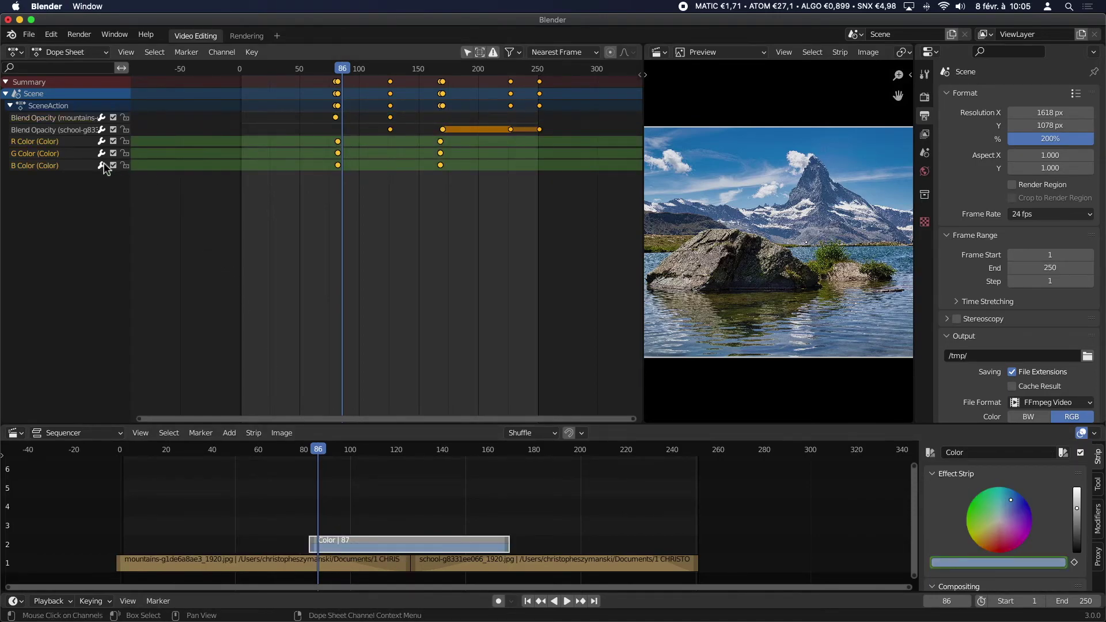
Step: Duplicate the color strip's first R, G and B keyframes to frame 100 in the Dope Sheet
left_click(337, 141)
left_click_drag(353, 186, 327, 142)
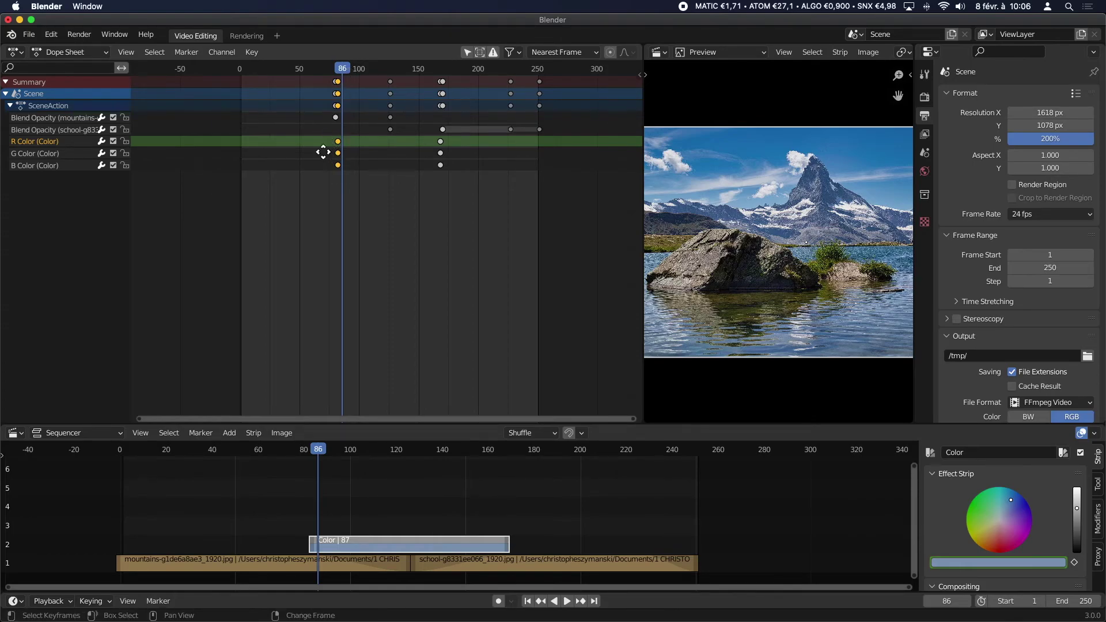
key("g")
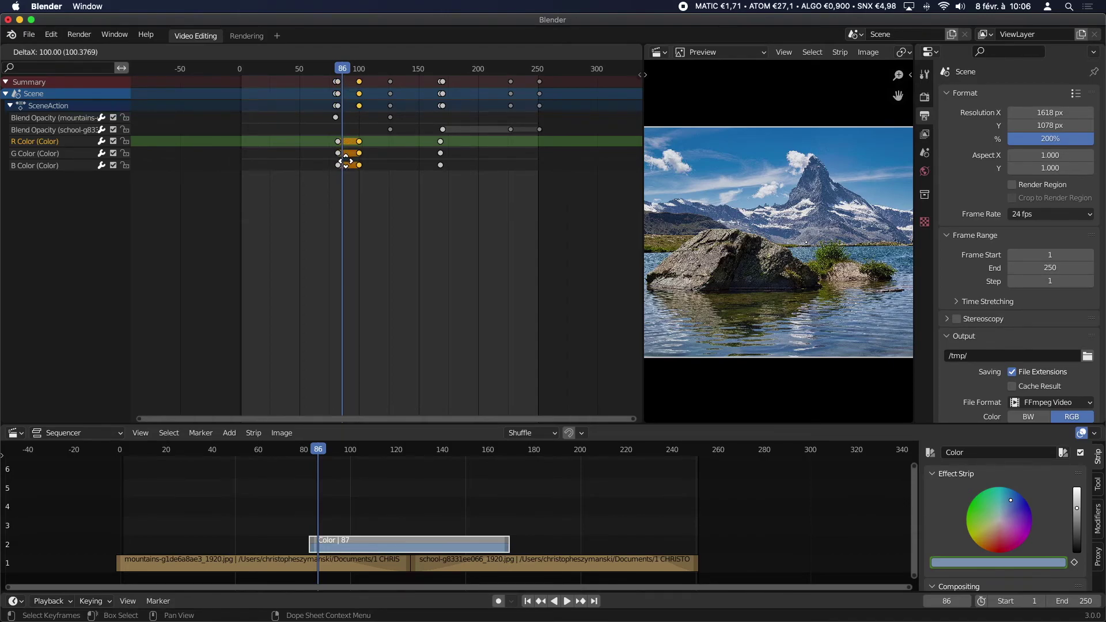
left_click(346, 160)
Step: Duplicate the color strip's last R, G and B keyframes to about frame 145, and scrub through the transition in an enlarged preview
left_click_drag(444, 179, 417, 144)
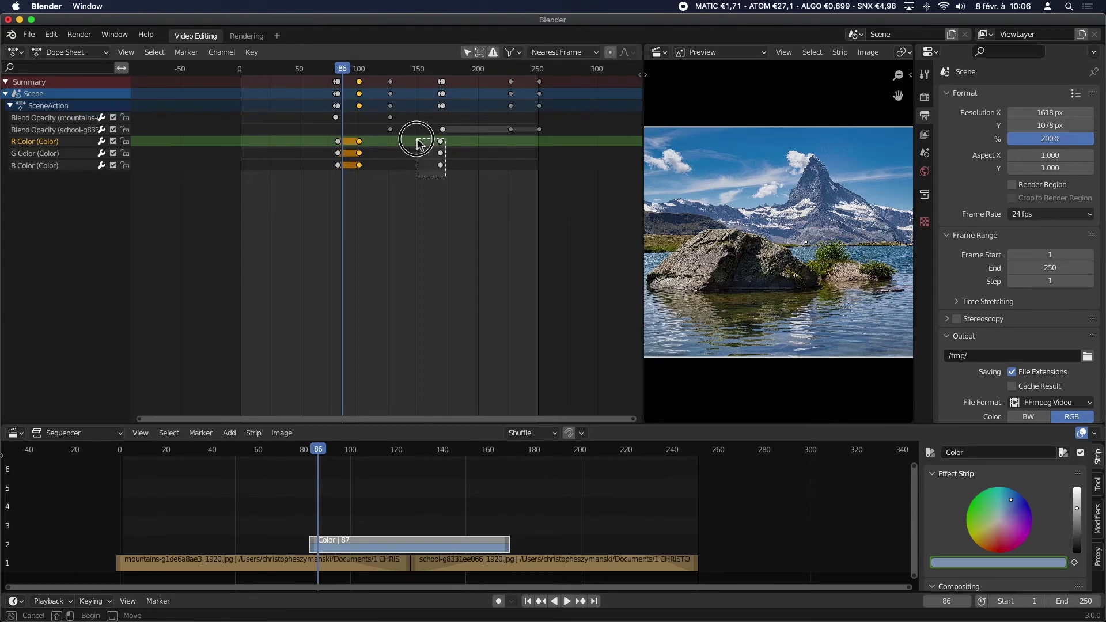
left_click_drag(417, 141, 418, 141)
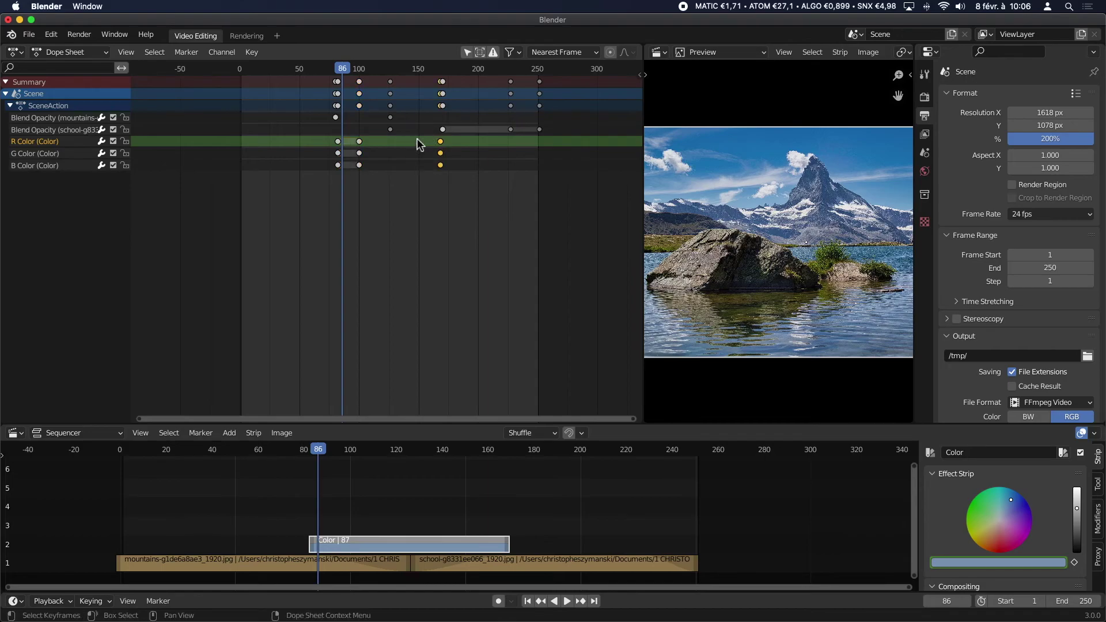
key("g")
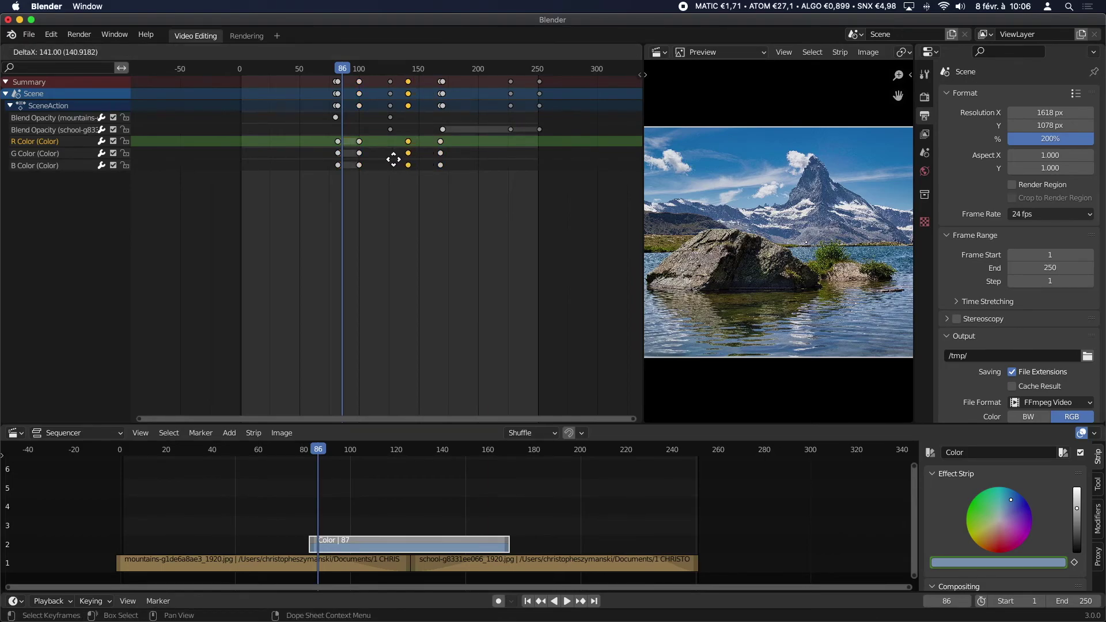
left_click(397, 160)
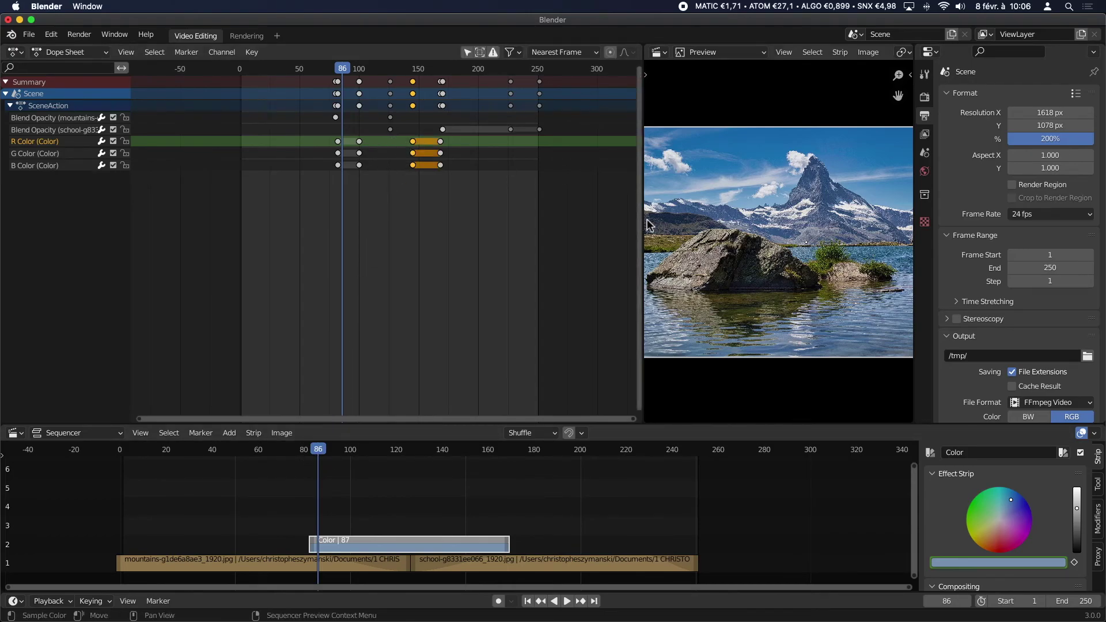
left_click_drag(644, 224, 199, 237)
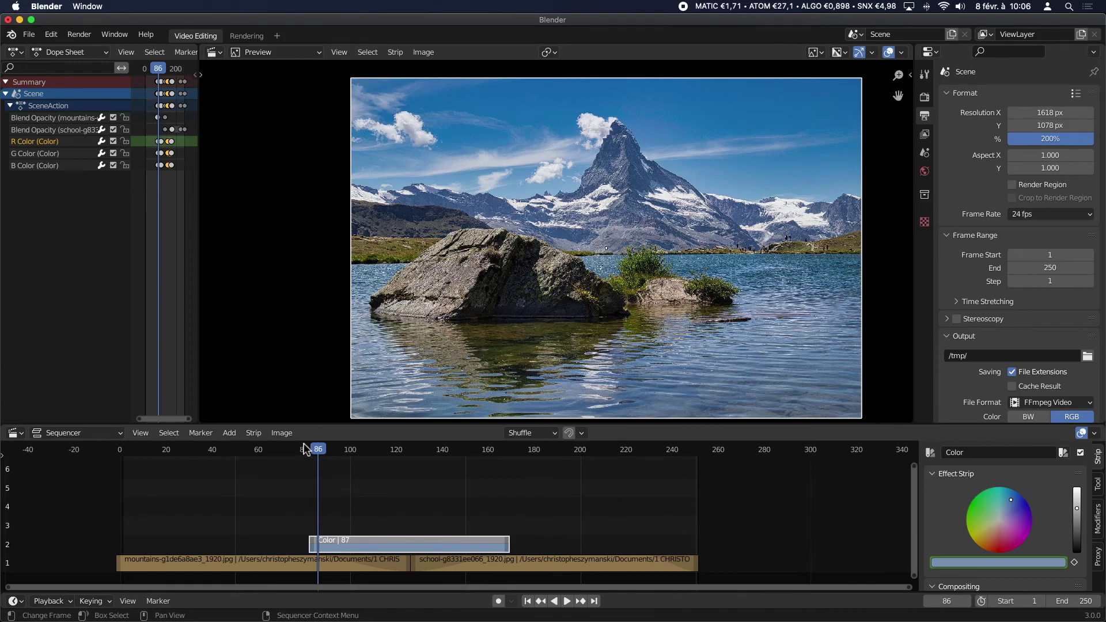
mouse_move(318, 448)
left_mouse_down()
mouse_move(308, 448)
mouse_move(484, 452)
mouse_move(323, 464)
left_mouse_up()
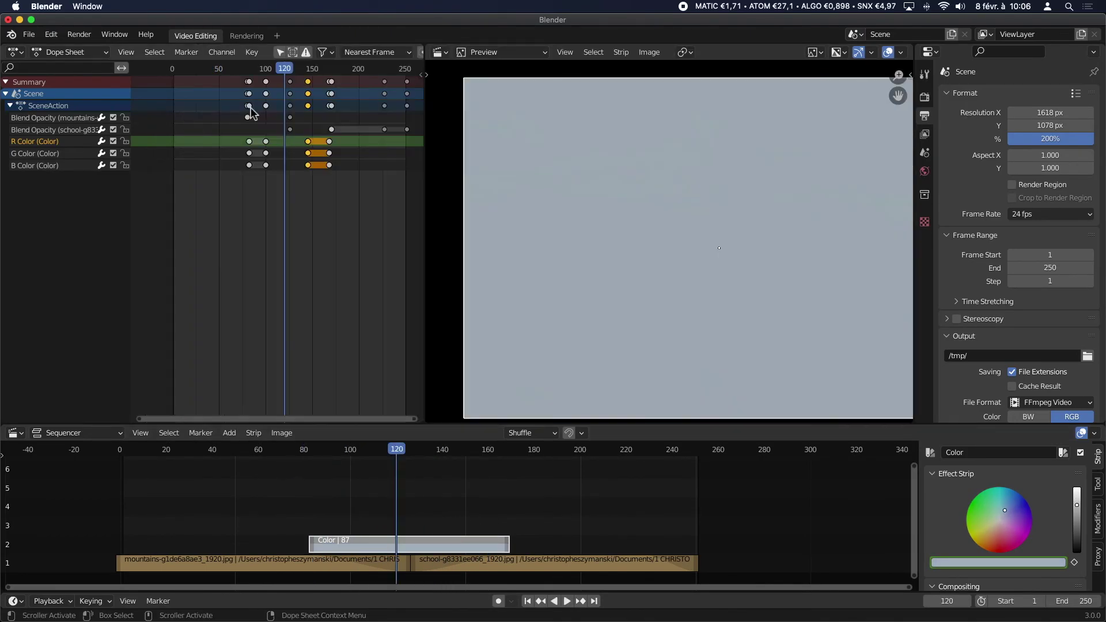
Step: Move the color strip's two inner sets of color keyframes closer together, to about frames 116 and 137
scroll(254, 132, "up", 2)
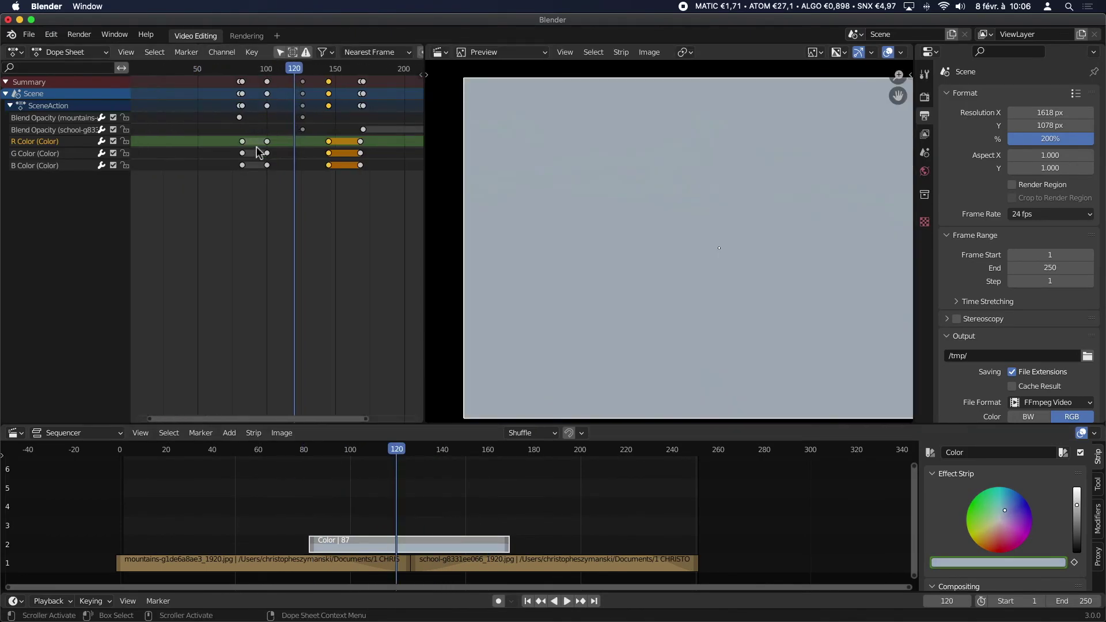
left_click(266, 140)
left_click_drag(258, 135, 283, 198)
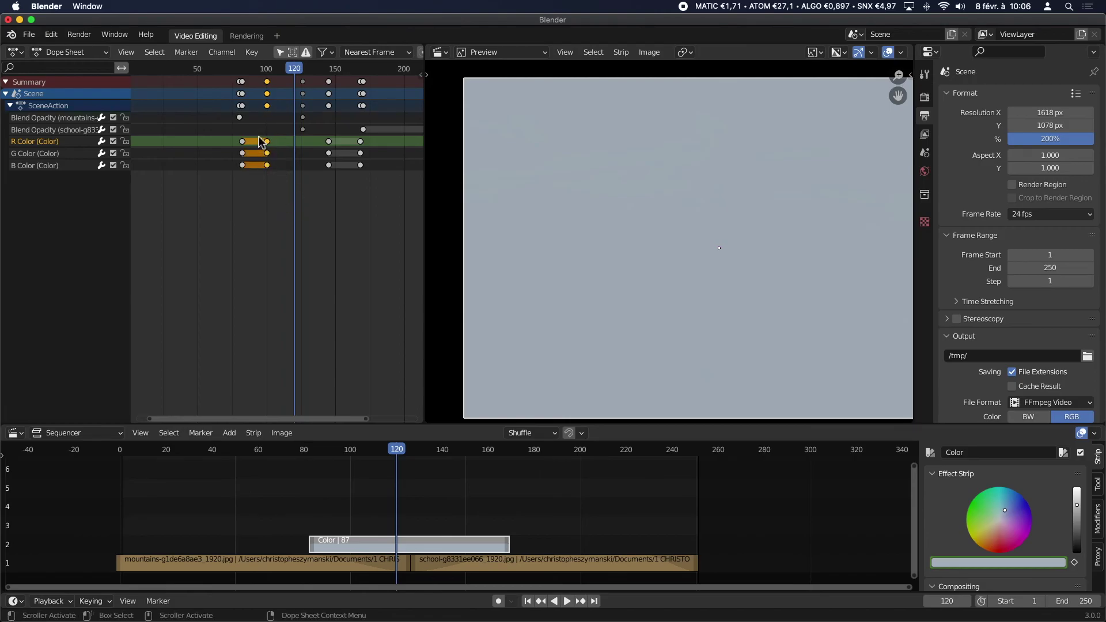
key("g")
left_click(288, 140)
left_click_drag(315, 134, 342, 179)
key("g")
left_click(317, 151)
Step: Enlarge the preview area and scrub through the retimed color transition to frame 174
scroll(585, 257, "down", 2)
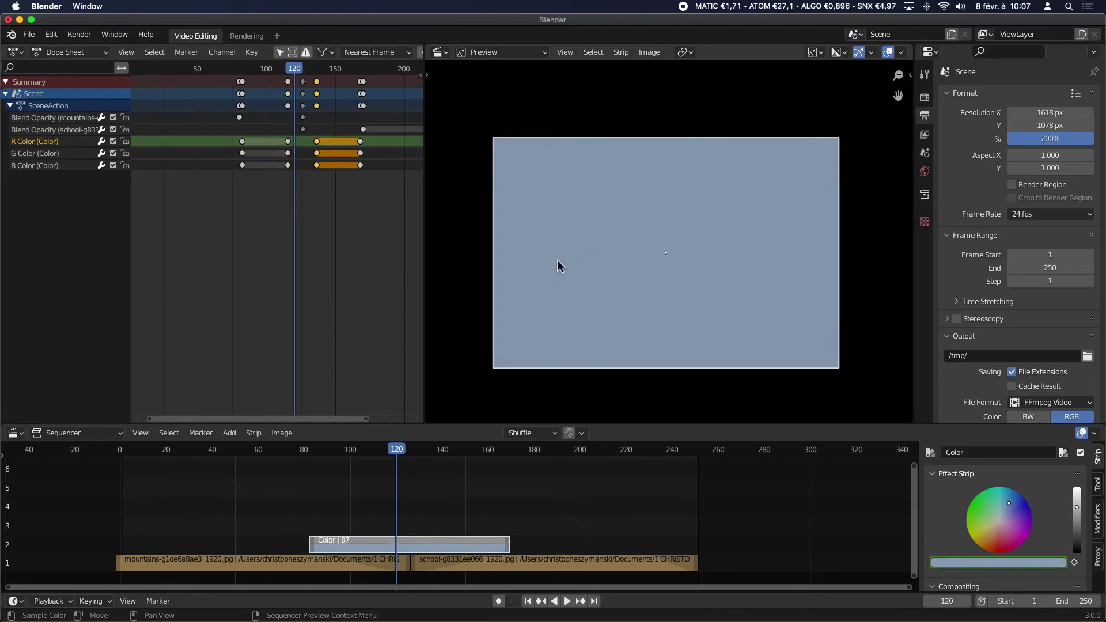
left_click_drag(427, 341, 186, 323)
left_click_drag(377, 449, 520, 460)
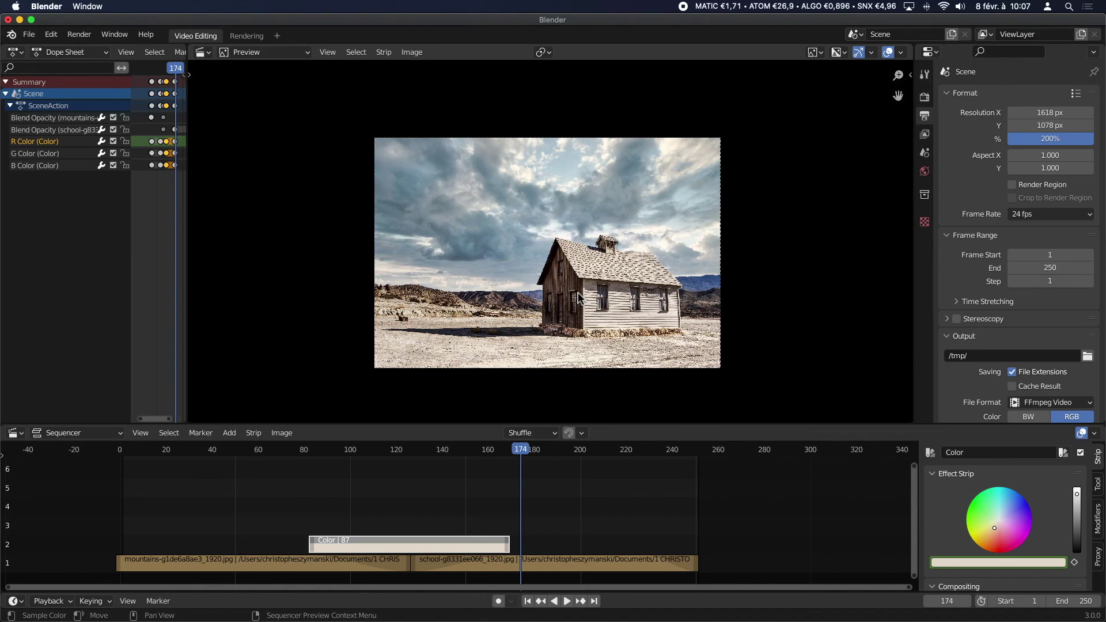